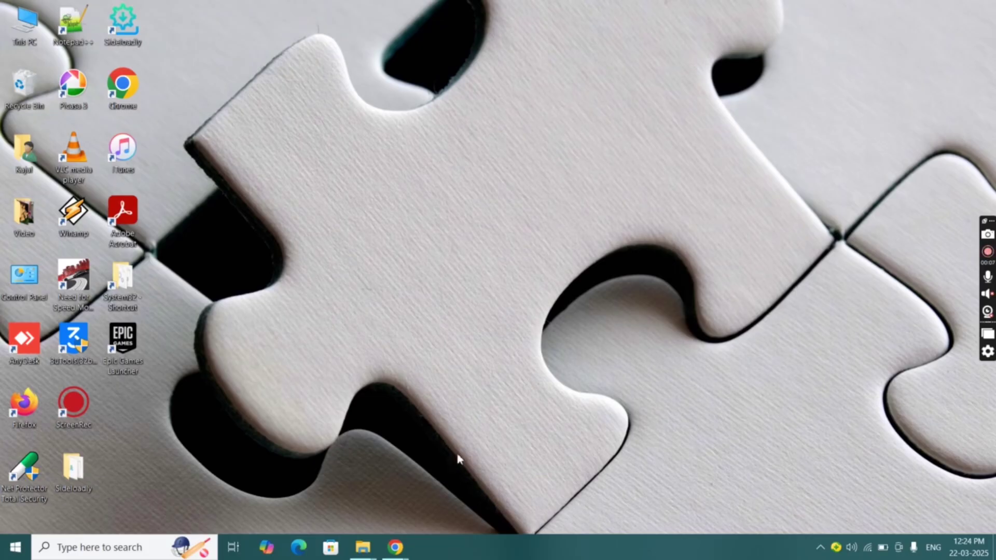
In Chrome, download the 64-bit x64 7-Zip 24.09 installer, and open and dismiss its setup window
{"action": "mouse_move", "coordinate": [397, 547]}
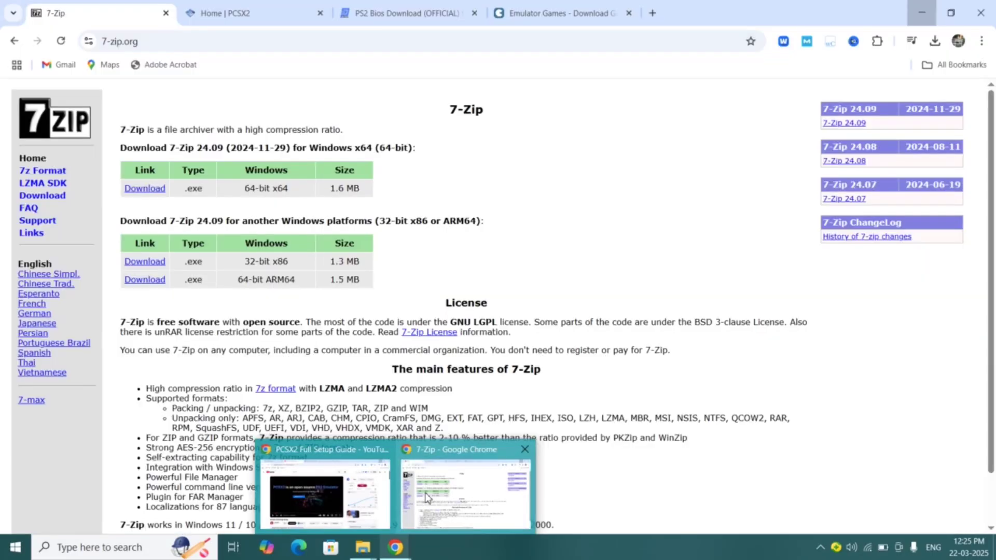
{"action": "left_click", "coordinate": [426, 497]}
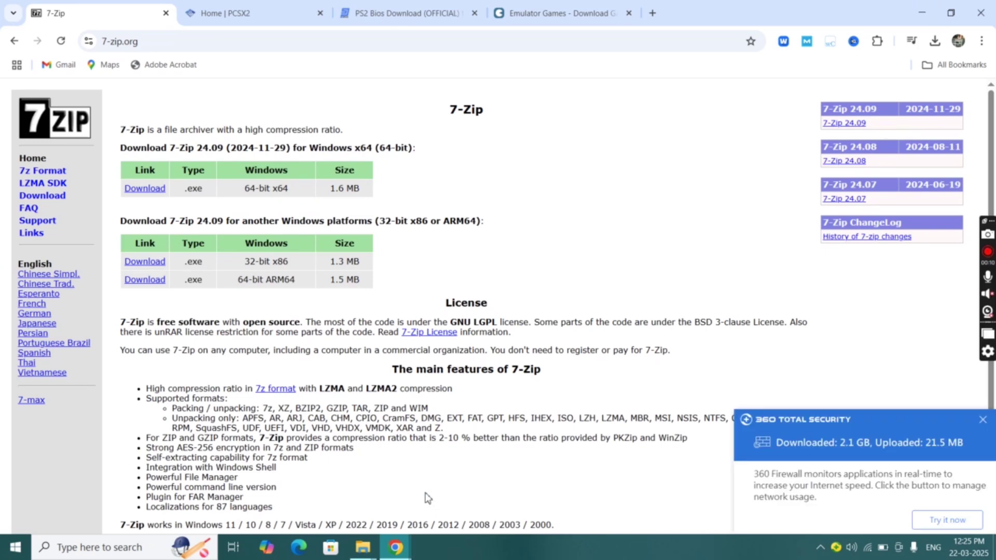
{"action": "left_click", "coordinate": [145, 191]}
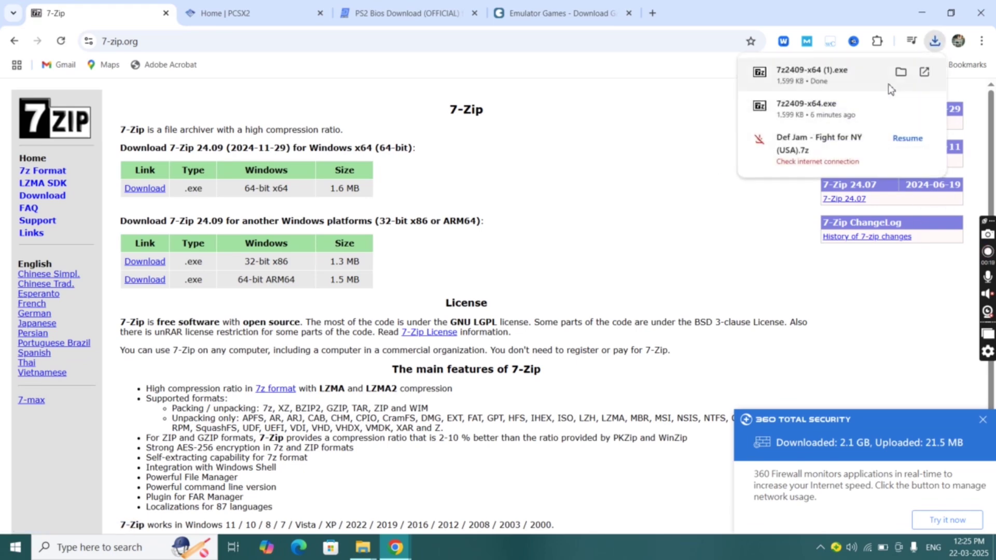
{"action": "left_click", "coordinate": [902, 108]}
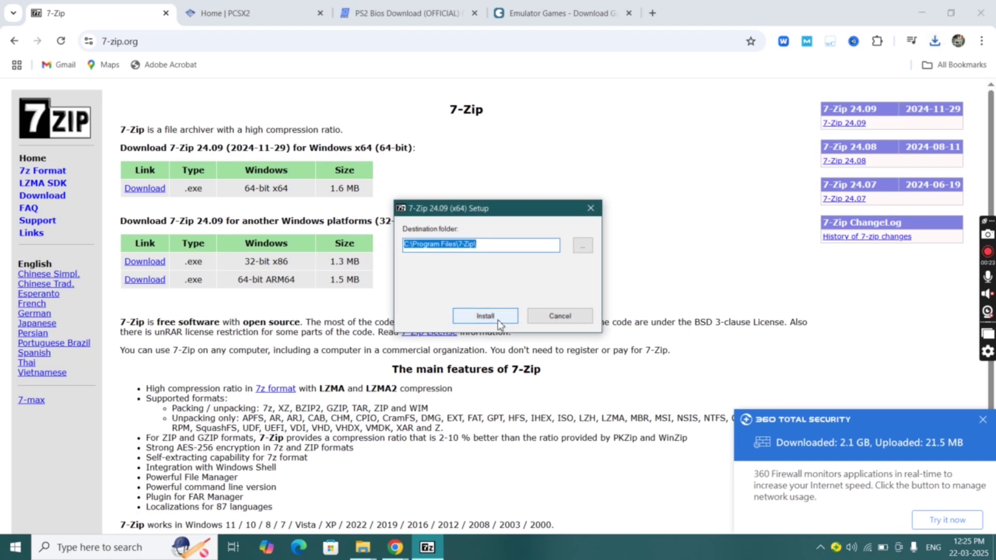
{"action": "left_click", "coordinate": [591, 210]}
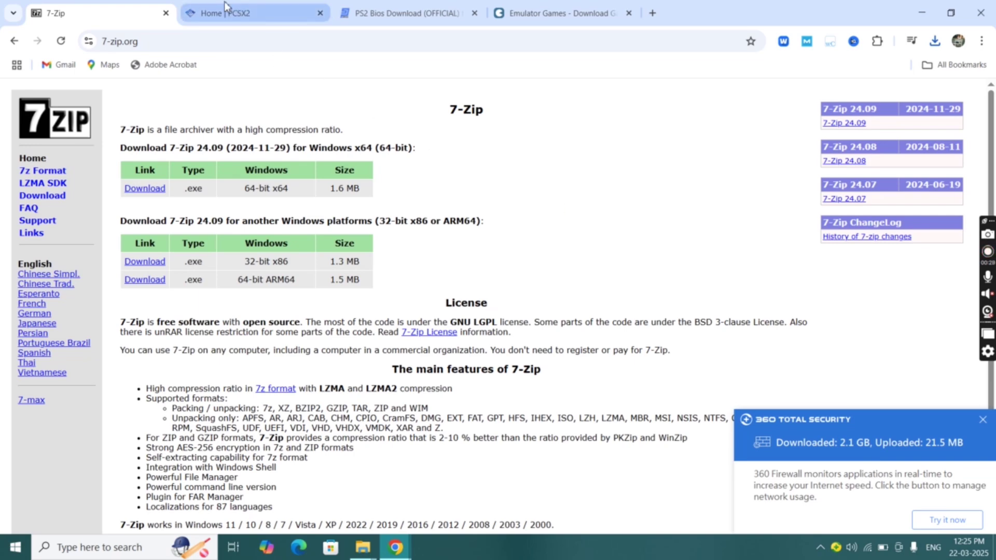
Download the latest nightly Windows build of PCSX2, v2.3.234, from the pcsx2.net page
{"action": "left_click", "coordinate": [201, 14]}
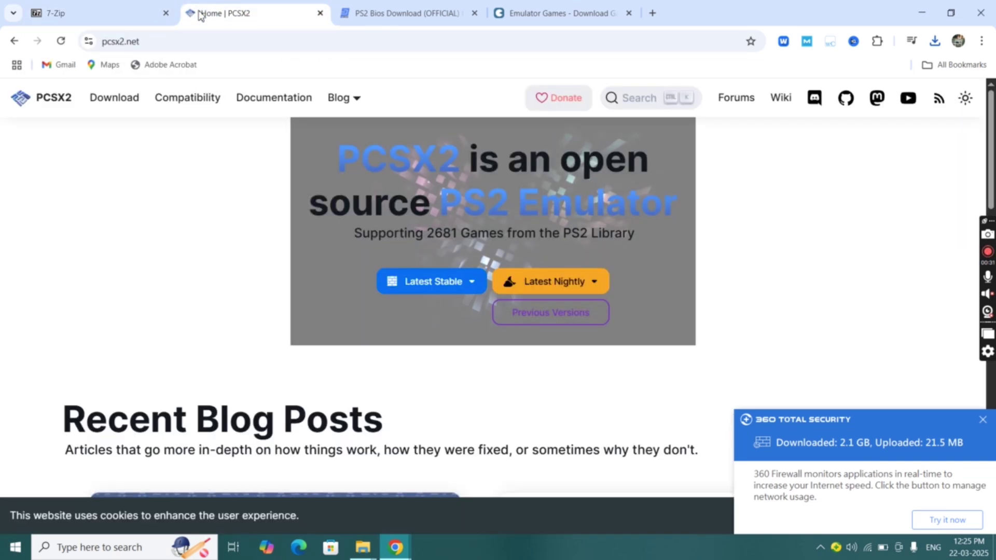
{"action": "left_click", "coordinate": [147, 41]}
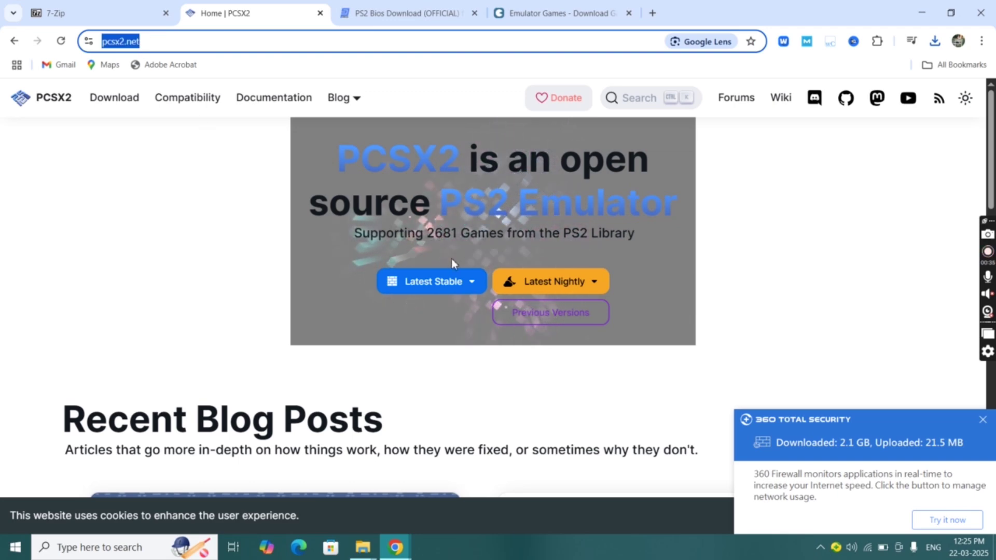
{"action": "left_click", "coordinate": [571, 289]}
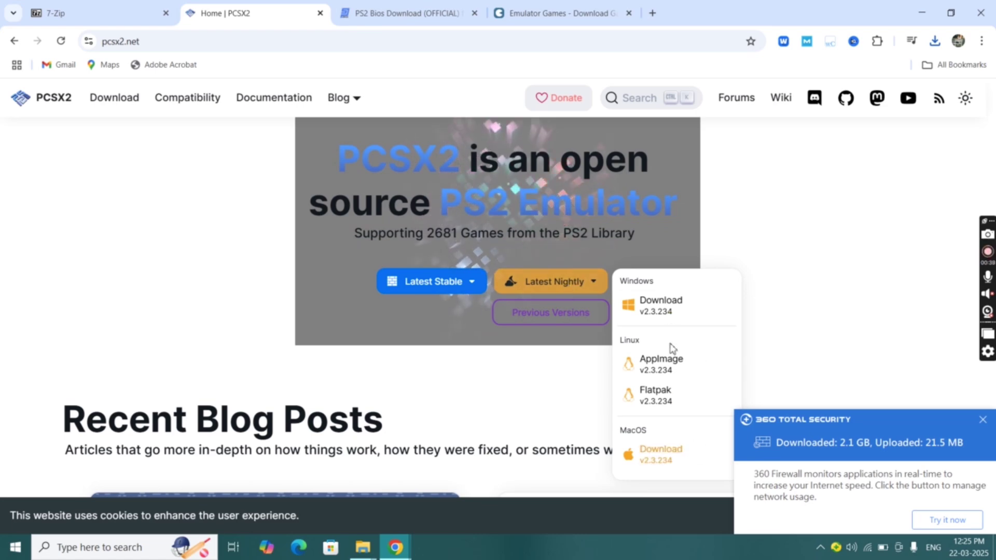
{"action": "left_click", "coordinate": [649, 311]}
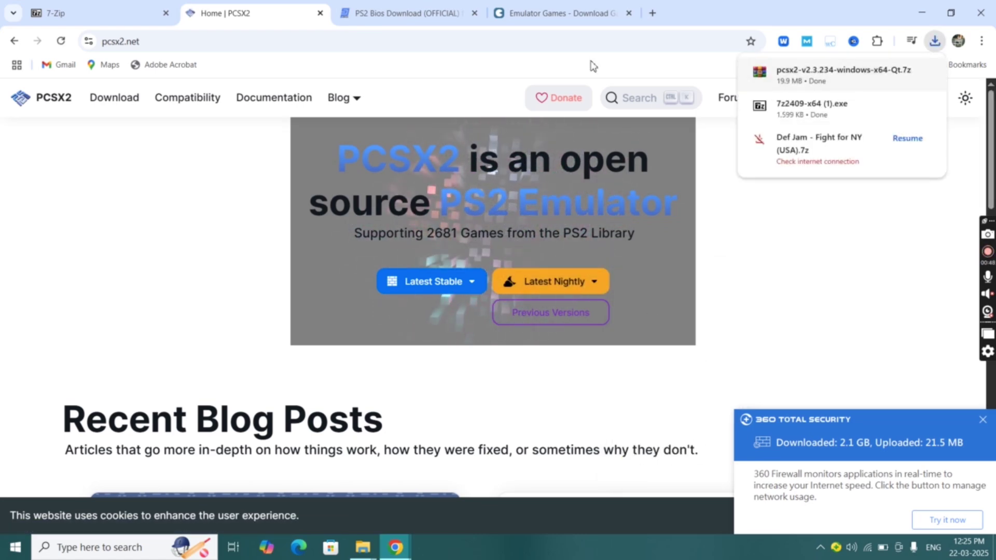
Download the PS2 BIOS archive containing all versions from psbios.com and check the browser's downloads
{"action": "left_click", "coordinate": [425, 14]}
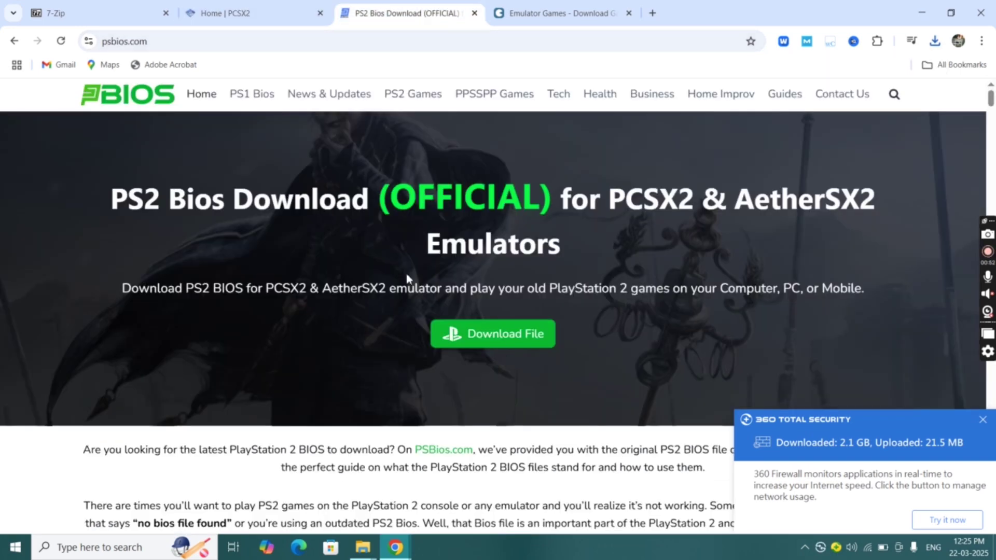
{"action": "left_click", "coordinate": [502, 344]}
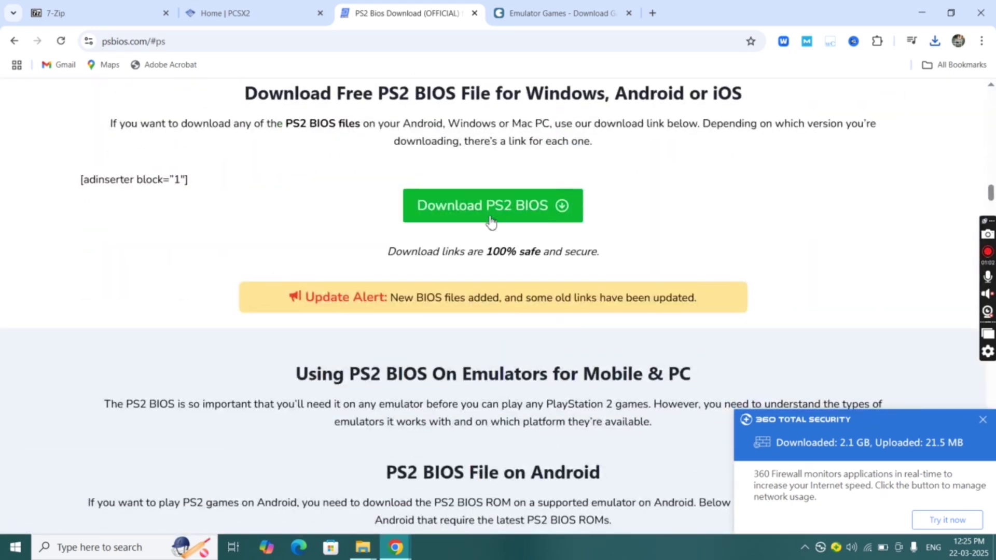
{"action": "left_click", "coordinate": [496, 217]}
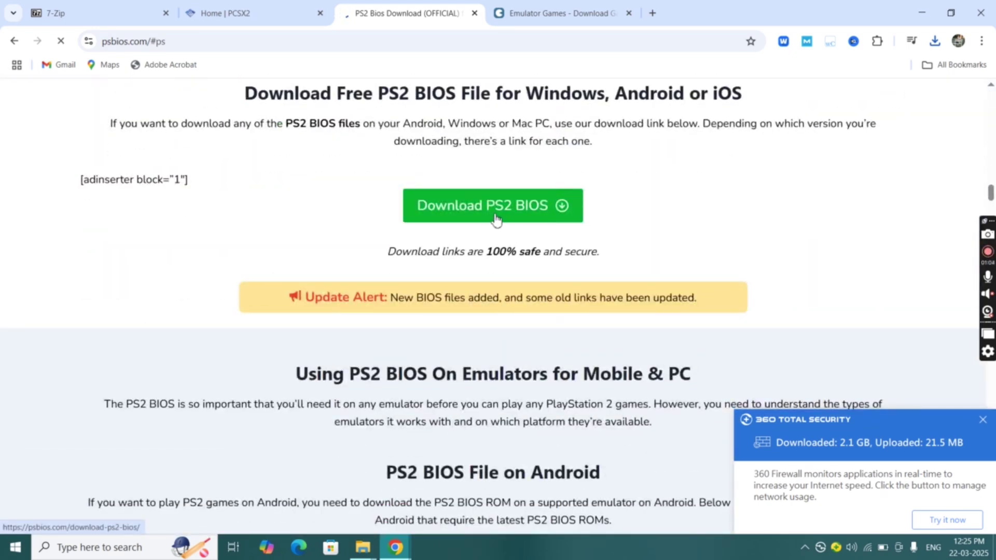
{"action": "scroll", "coordinate": [495, 215], "scroll_direction": "down", "scroll_amount": 10}
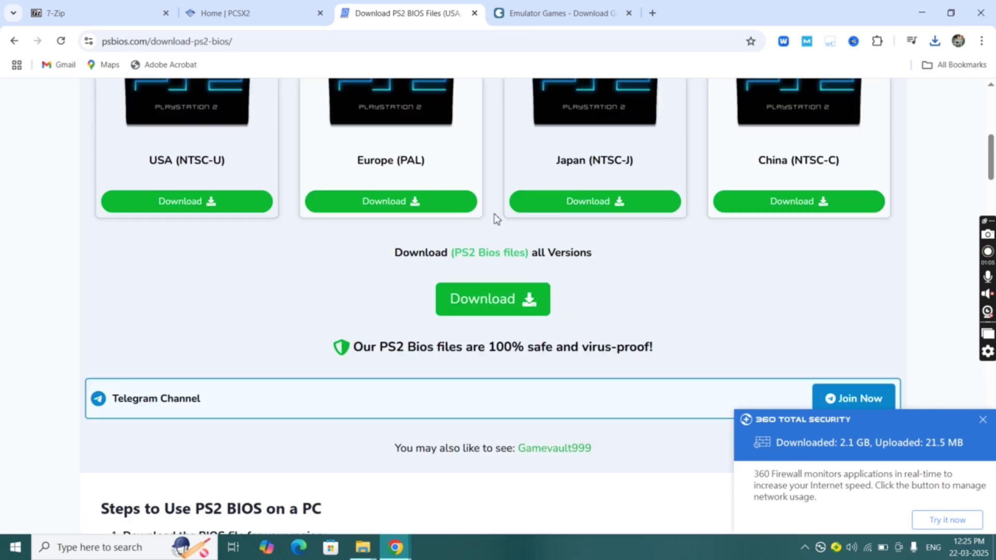
{"action": "left_click", "coordinate": [493, 295]}
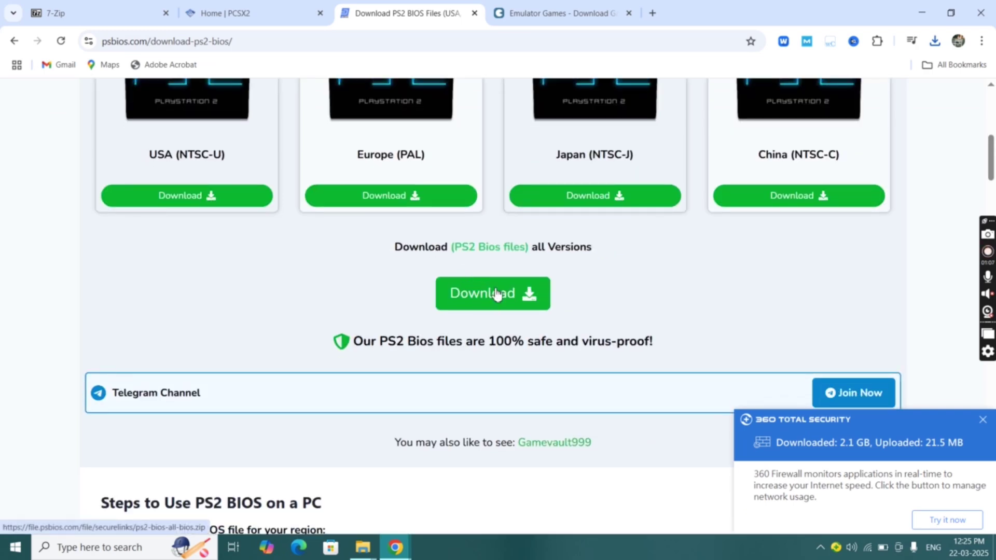
{"action": "left_click", "coordinate": [937, 47]}
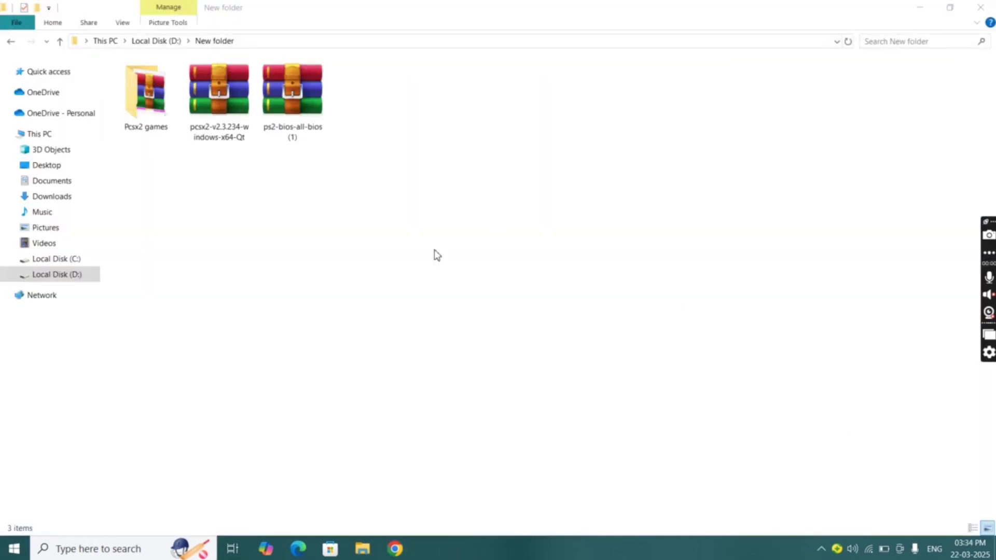
Extract the pcsx2-v2.3.234-windows-x64-Qt archive into its own folder with 7-Zip and delete the archive
{"action": "double_click", "coordinate": [218, 109]}
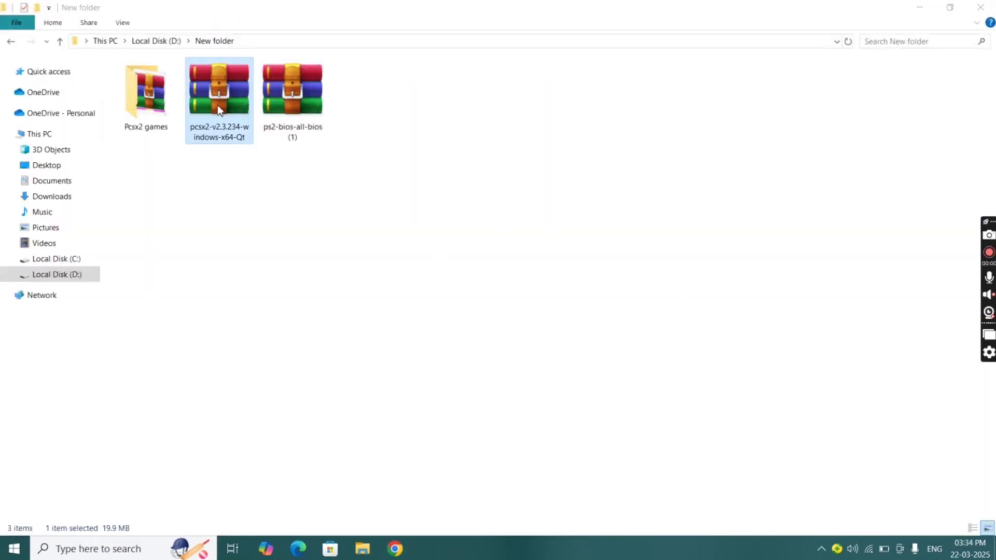
{"action": "right_click", "coordinate": [218, 106]}
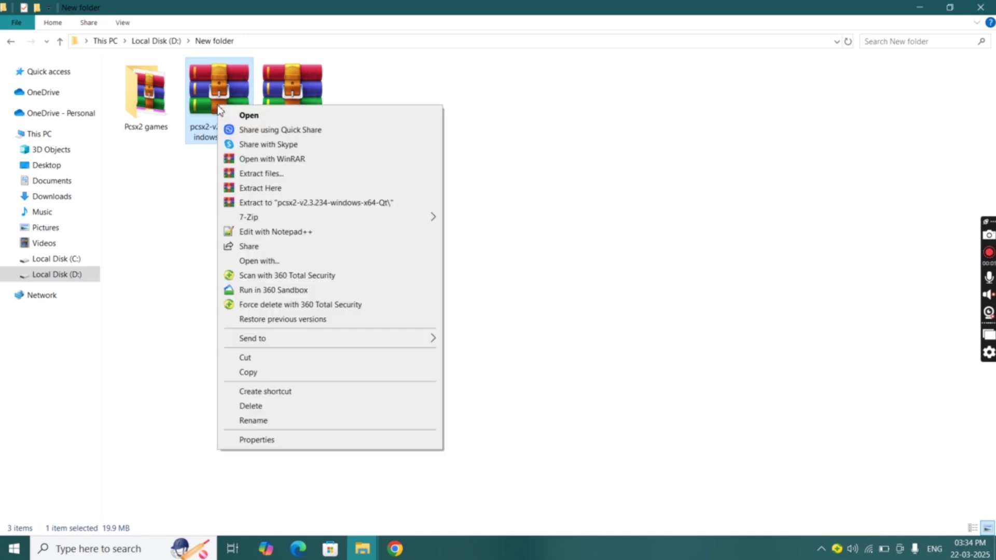
{"action": "mouse_move", "coordinate": [258, 223]}
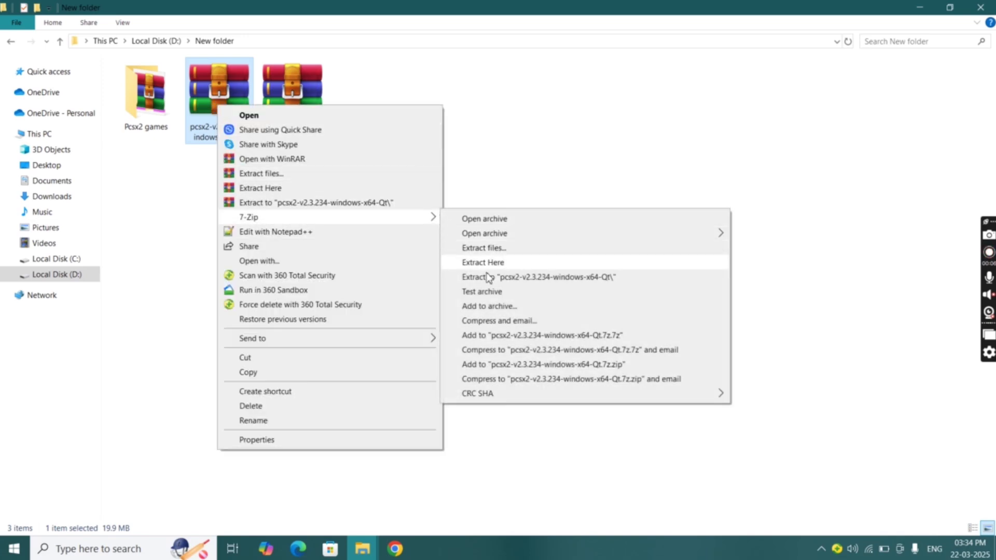
{"action": "left_click", "coordinate": [497, 277]}
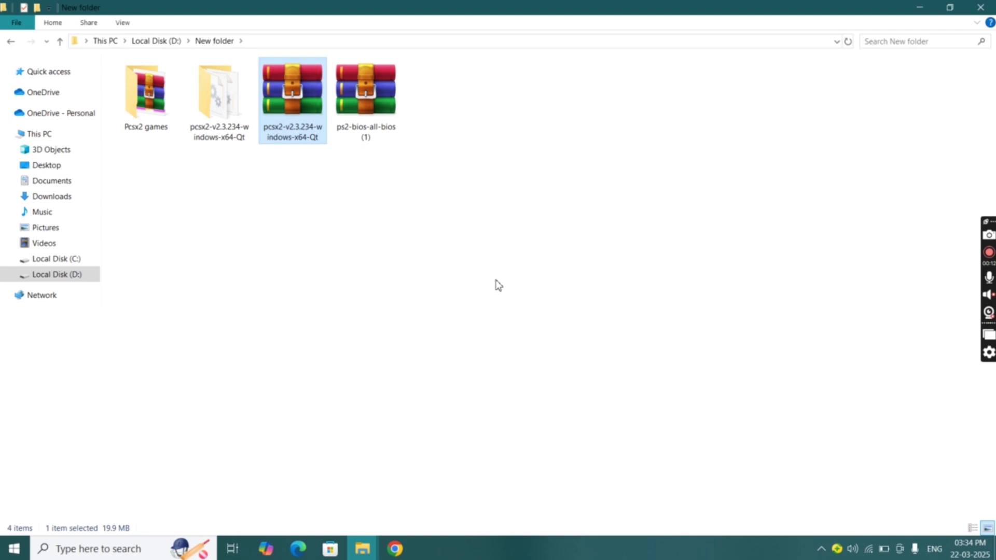
{"action": "double_click", "coordinate": [231, 100]}
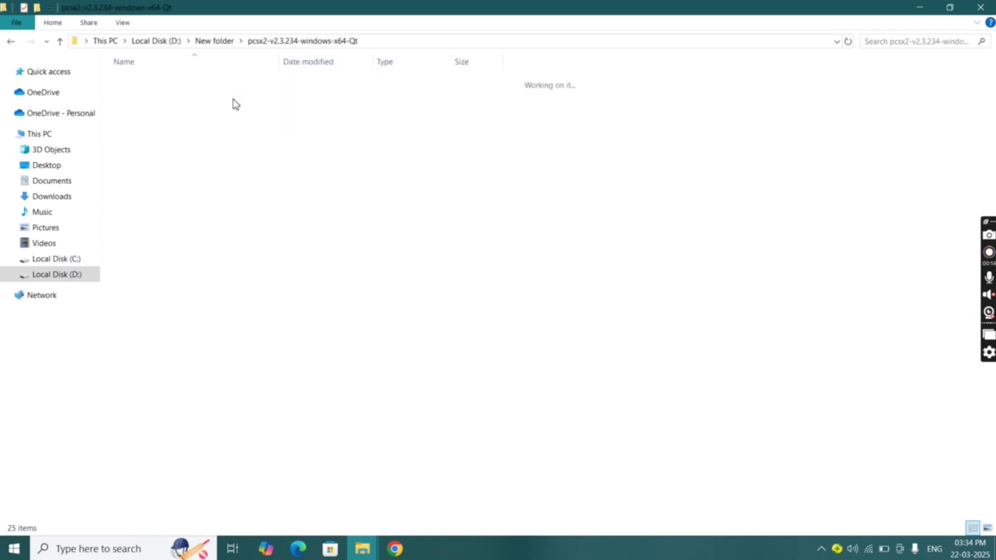
{"action": "left_click", "coordinate": [11, 43]}
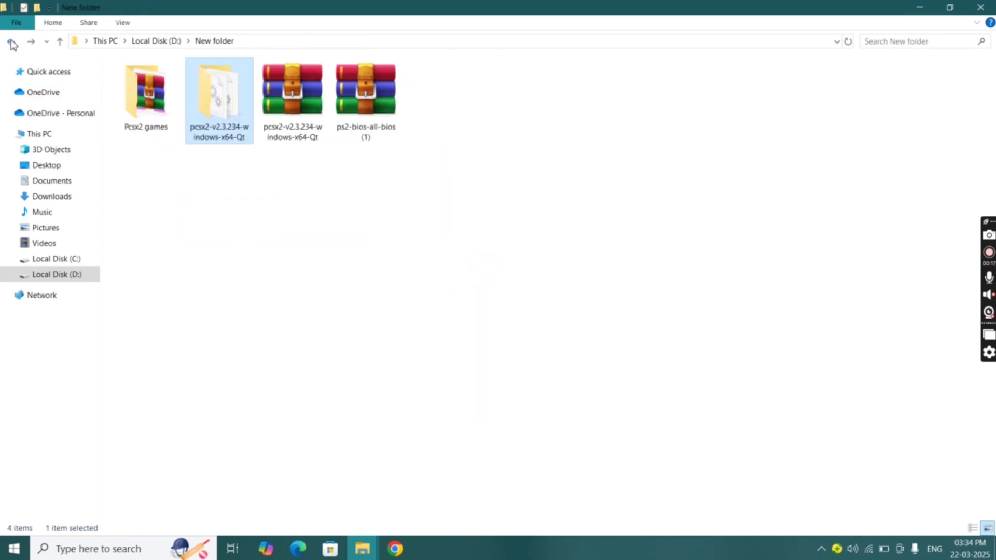
{"action": "left_click", "coordinate": [297, 98]}
{"action": "key", "text": "Delete"}
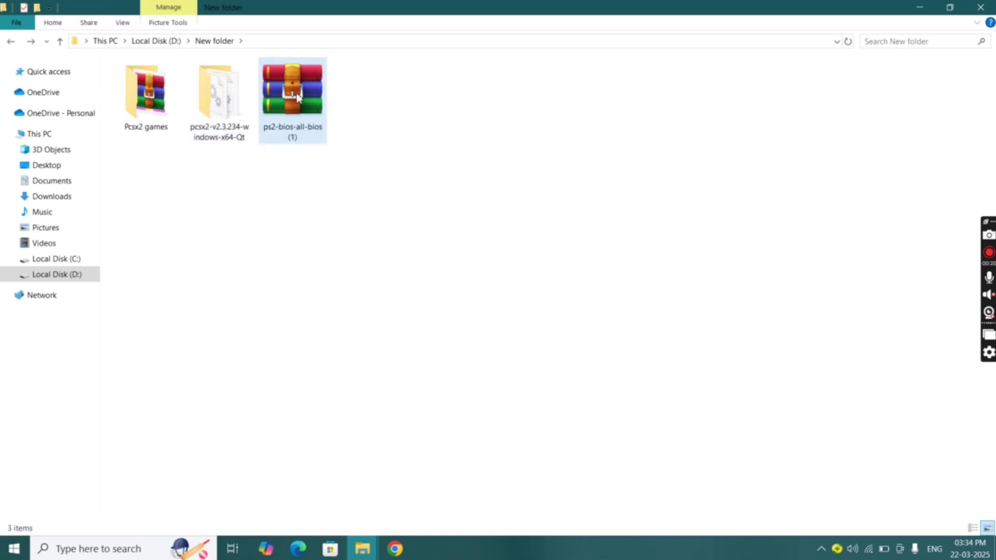
Extract the ps2-bios-all-bios (1) archive into its own folder with 7-Zip and delete the archive
{"action": "double_click", "coordinate": [297, 96]}
{"action": "right_click", "coordinate": [297, 97]}
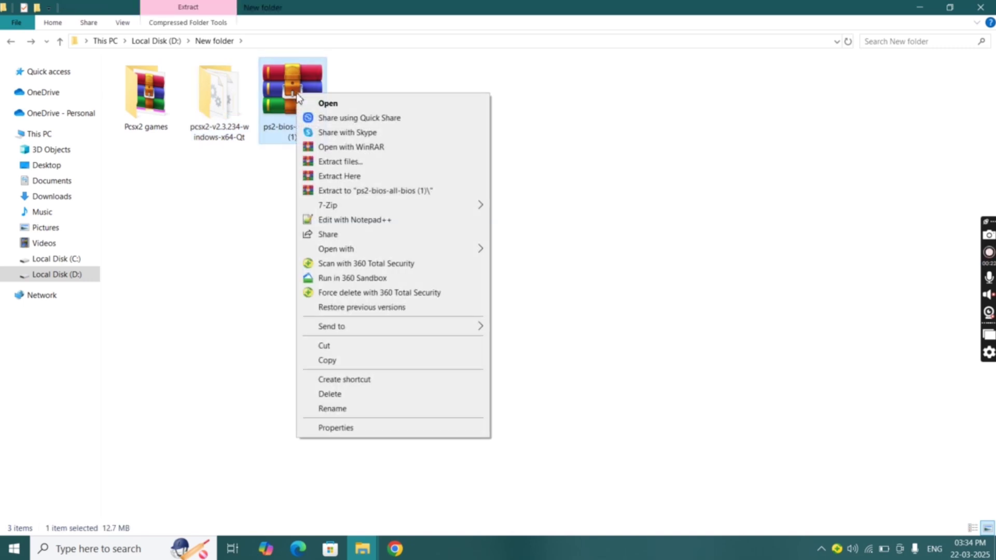
{"action": "mouse_move", "coordinate": [346, 206]}
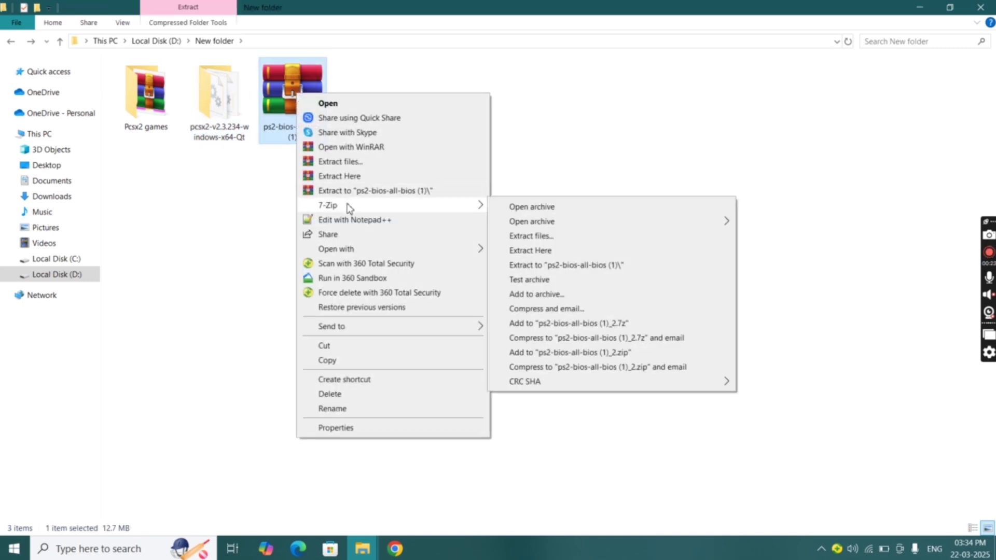
{"action": "left_click", "coordinate": [537, 265]}
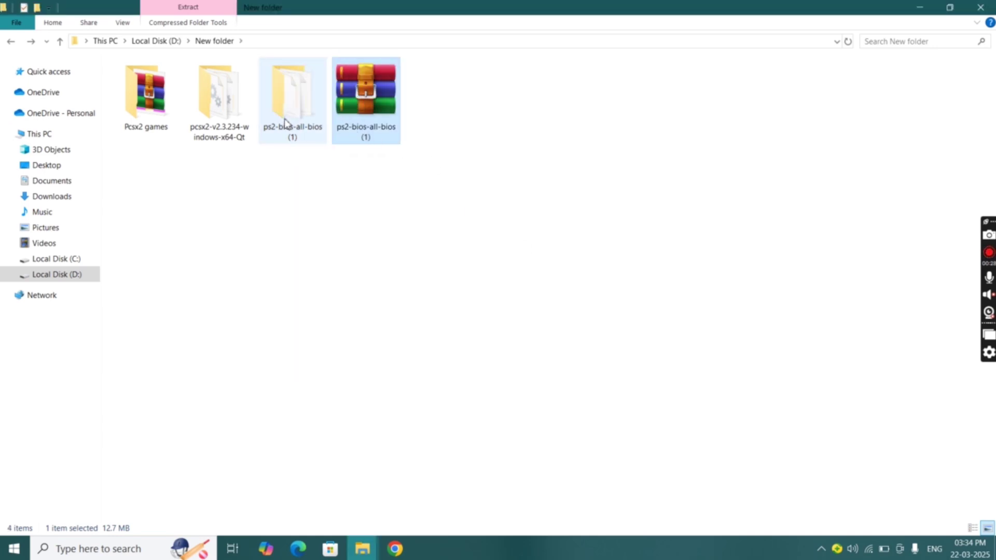
{"action": "double_click", "coordinate": [292, 99]}
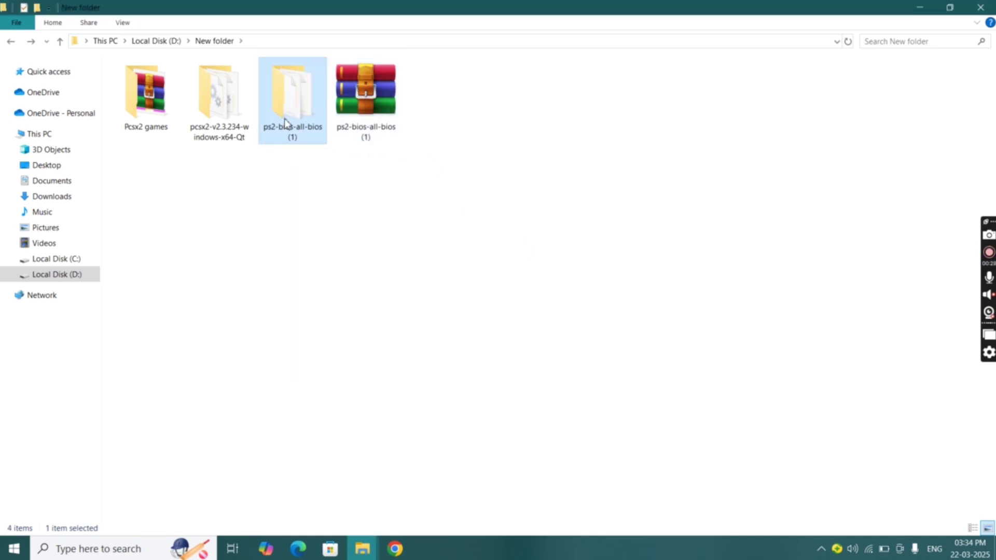
{"action": "left_click", "coordinate": [10, 42]}
{"action": "left_click", "coordinate": [366, 98]}
{"action": "key", "text": "Delete"}
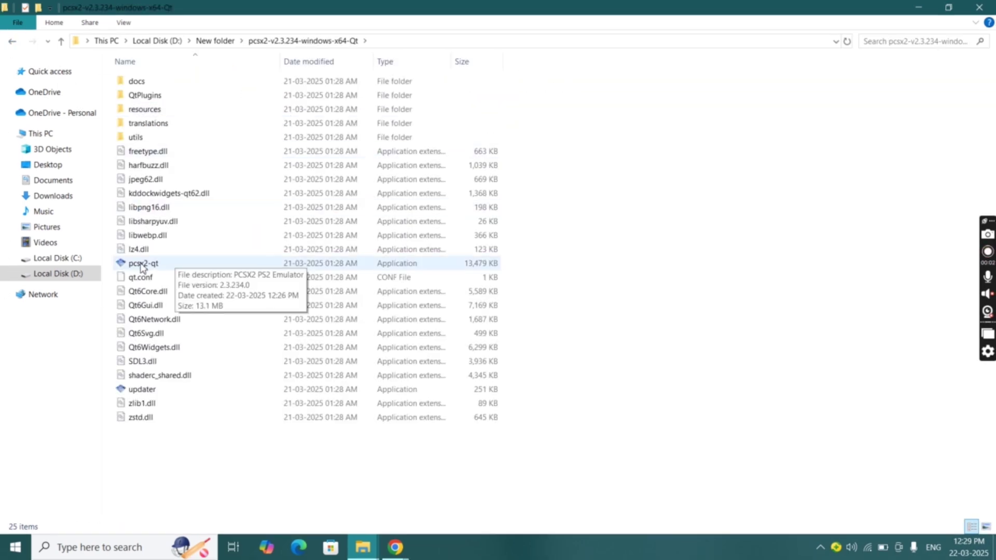
Launch pcsx2-qt from the extracted folder and view the setup wizard's language choices, keeping System Language [Default]
{"action": "double_click", "coordinate": [159, 264]}
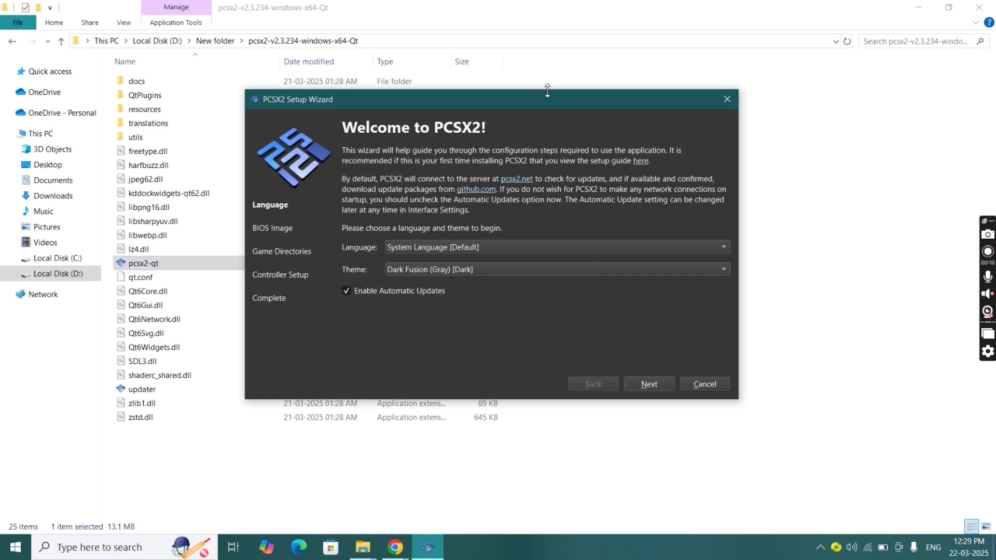
{"action": "left_click_drag", "start_coordinate": [539, 111], "coordinate": [657, 102]}
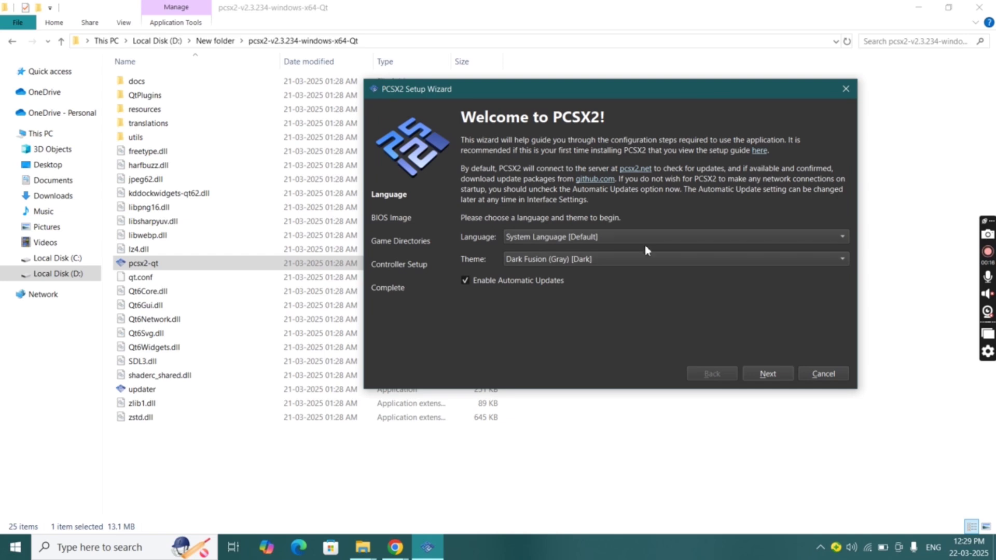
{"action": "left_click", "coordinate": [628, 239]}
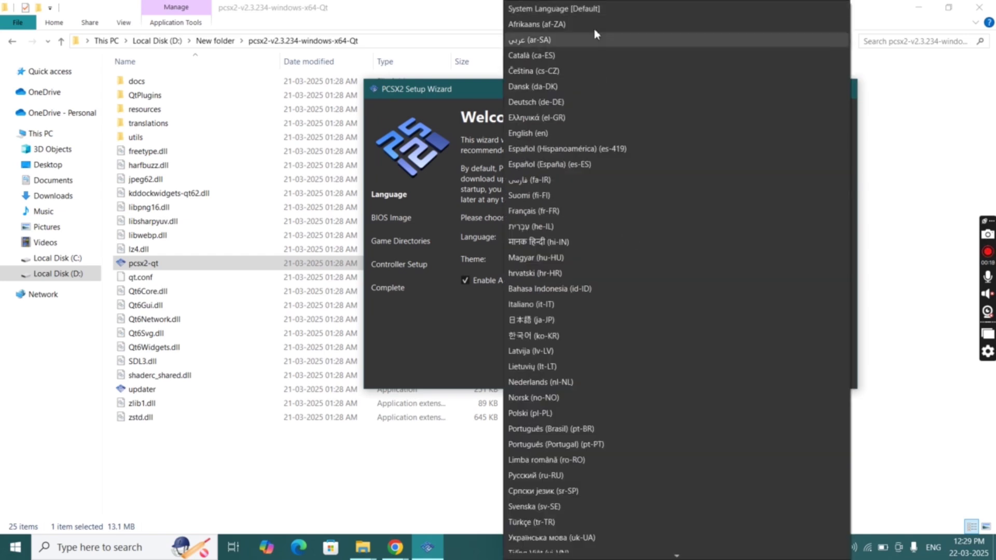
{"action": "left_click", "coordinate": [474, 361]}
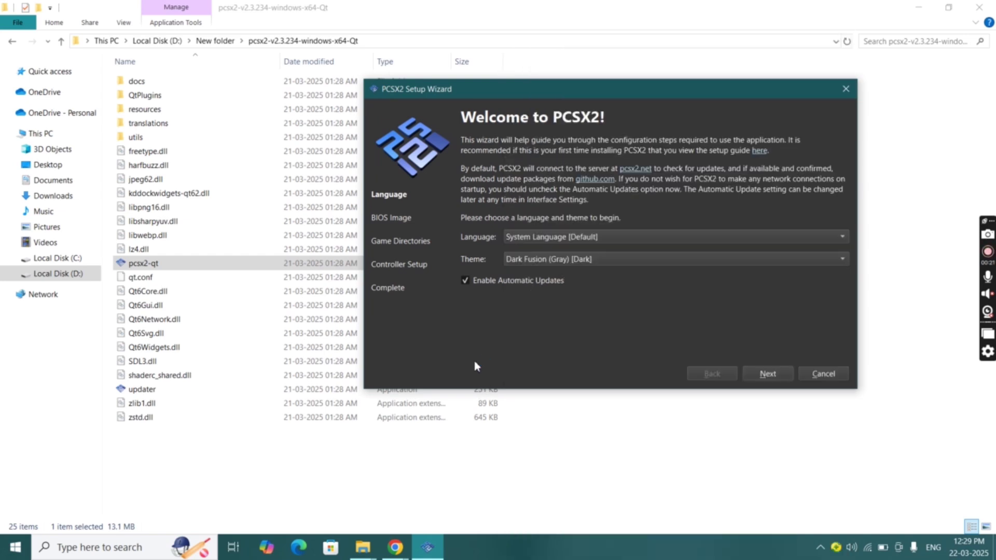
Try other wizard themes, including Violet Angel (Blue/Purple) [Dark], and return to Dark Fusion (Gray) [Dark]
{"action": "left_click", "coordinate": [609, 258]}
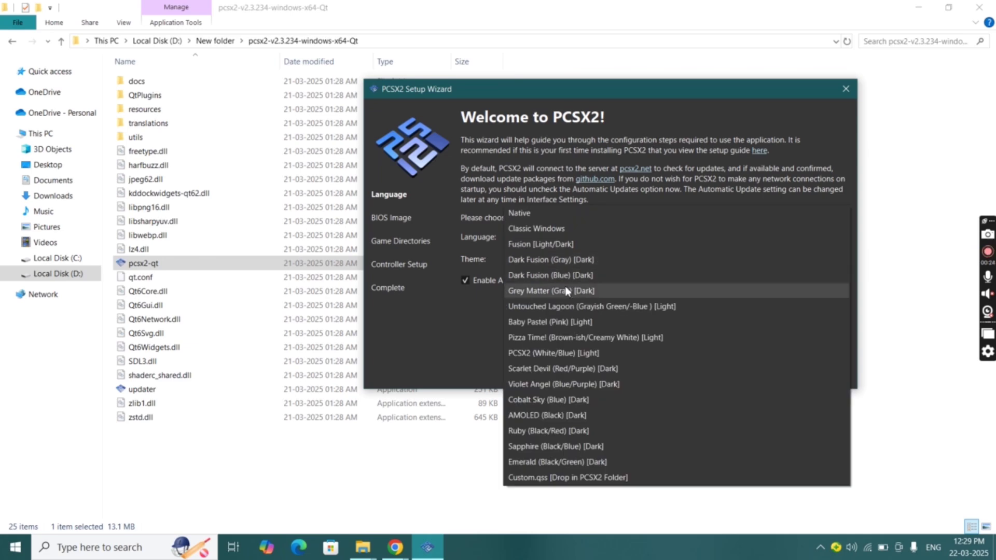
{"action": "left_click", "coordinate": [565, 287]}
{"action": "left_click", "coordinate": [589, 262]}
{"action": "left_click", "coordinate": [562, 364]}
{"action": "left_click", "coordinate": [594, 259]}
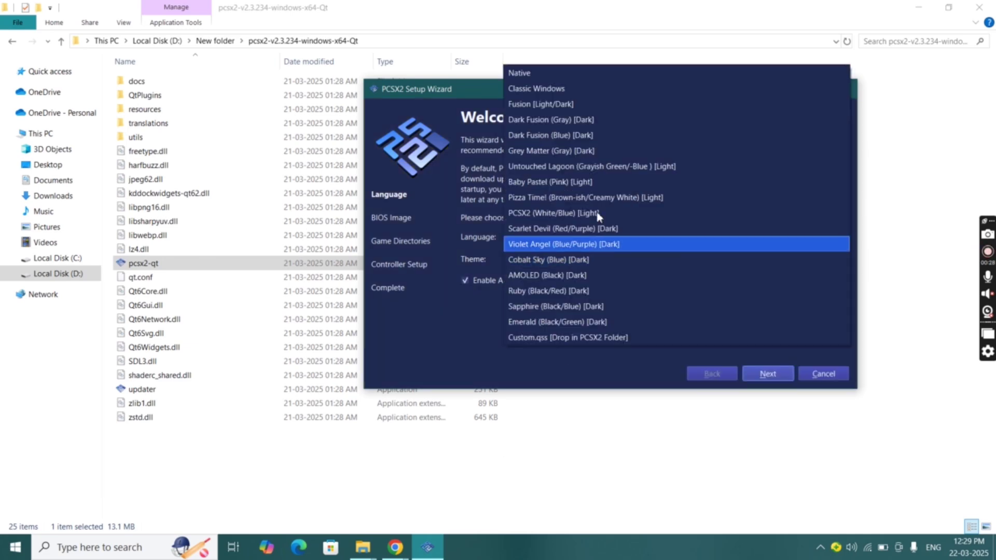
{"action": "left_click", "coordinate": [584, 111]}
{"action": "left_click", "coordinate": [578, 259]}
{"action": "left_click", "coordinate": [580, 276]}
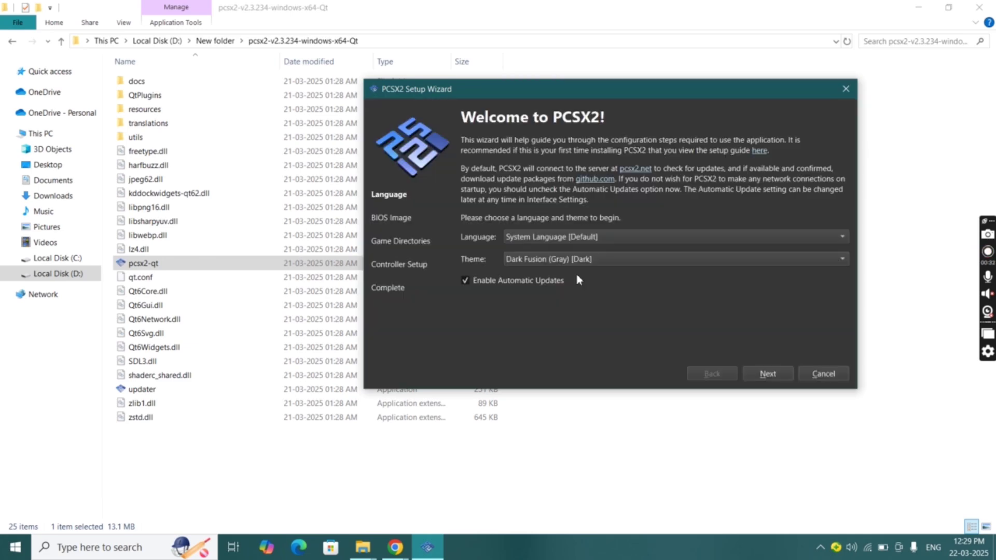
Accept the language and theme settings and proceed to the wizard's BIOS Image page
{"action": "left_click", "coordinate": [767, 374]}
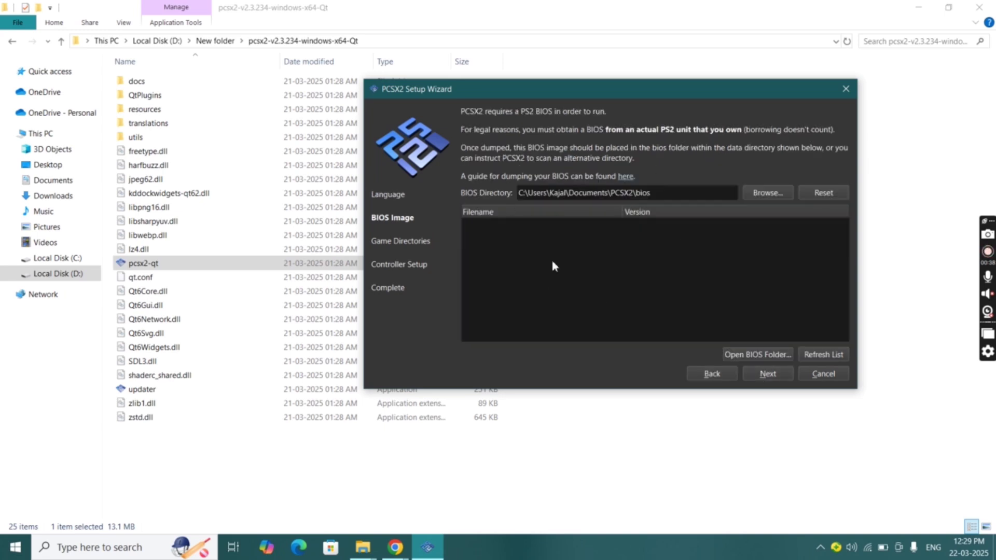
Set the BIOS directory to D:\New folder\Pcsx2 Bios\ps2-bios-all-bios, then select the USA image scph39001.bin and continue to Game Directories
{"action": "left_click", "coordinate": [766, 193]}
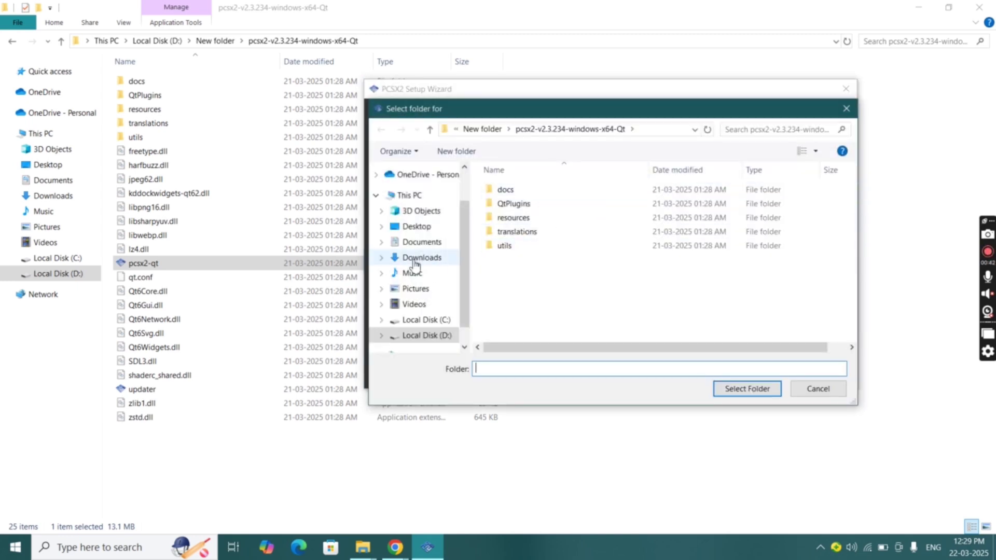
{"action": "left_click", "coordinate": [423, 321]}
{"action": "left_click", "coordinate": [435, 336]}
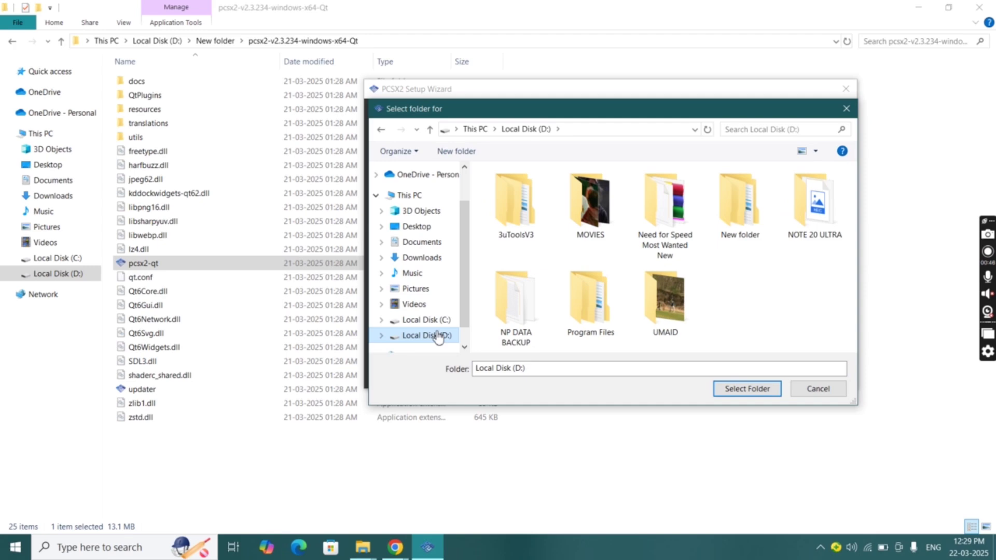
{"action": "double_click", "coordinate": [742, 202]}
{"action": "left_click", "coordinate": [522, 199]}
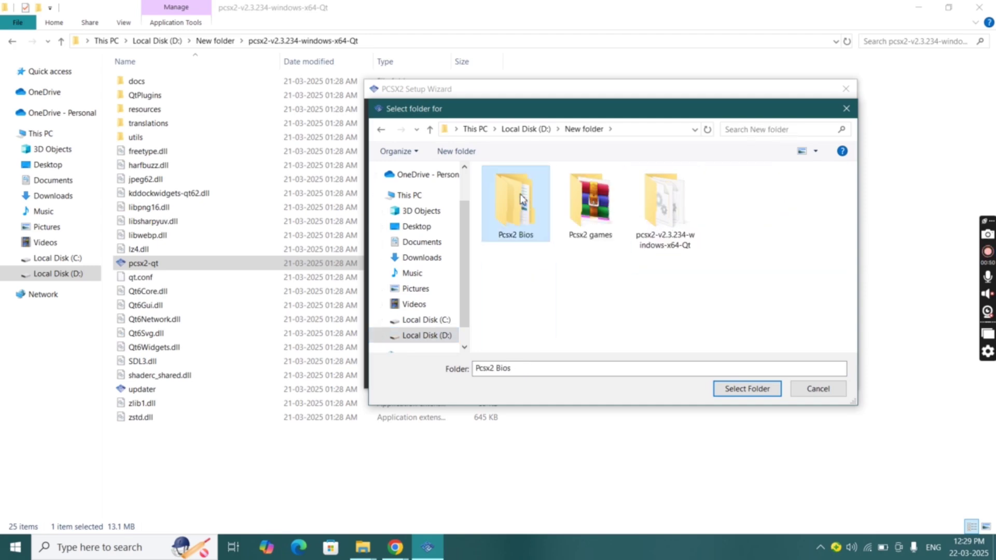
{"action": "double_click", "coordinate": [521, 199]}
{"action": "double_click", "coordinate": [523, 189]}
{"action": "left_click", "coordinate": [739, 390]}
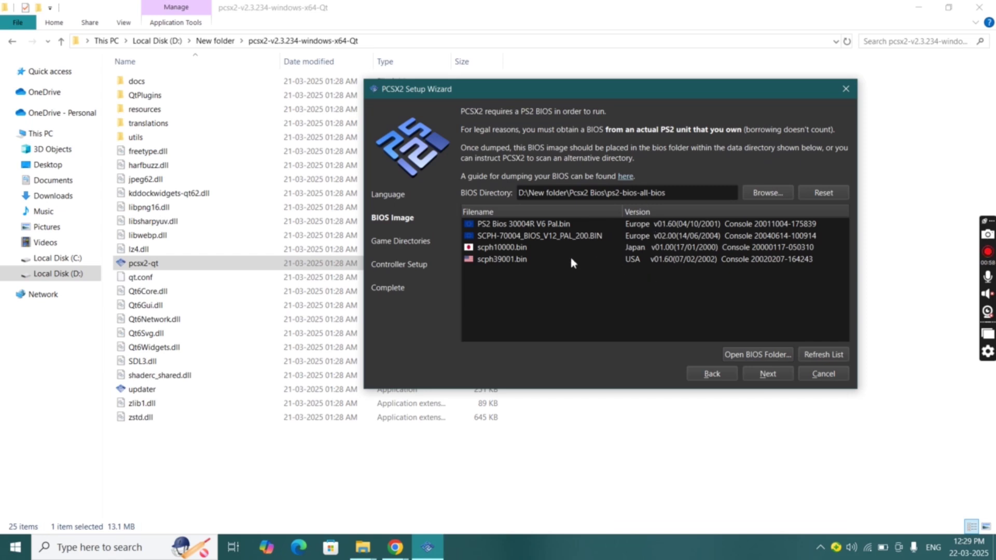
{"action": "left_click", "coordinate": [519, 263]}
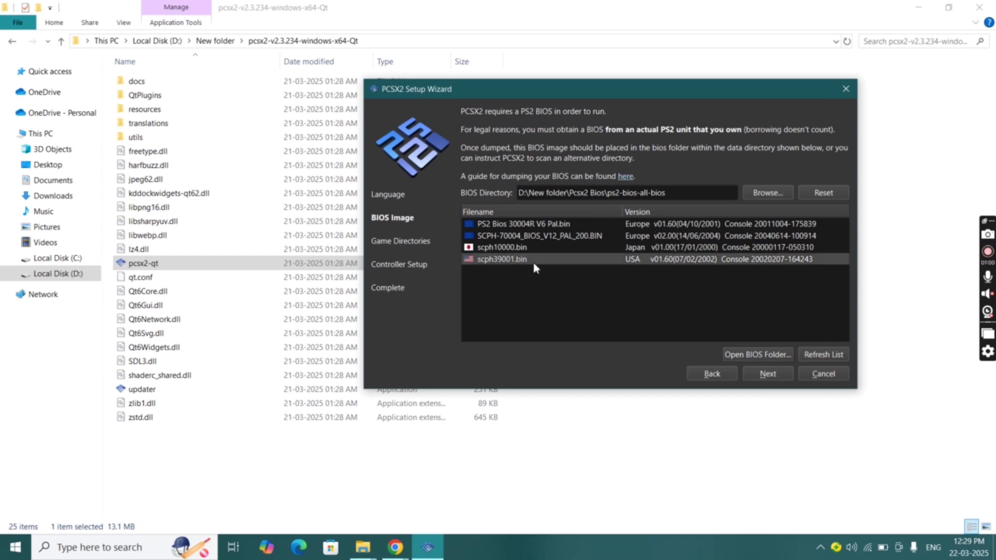
{"action": "left_click", "coordinate": [773, 375]}
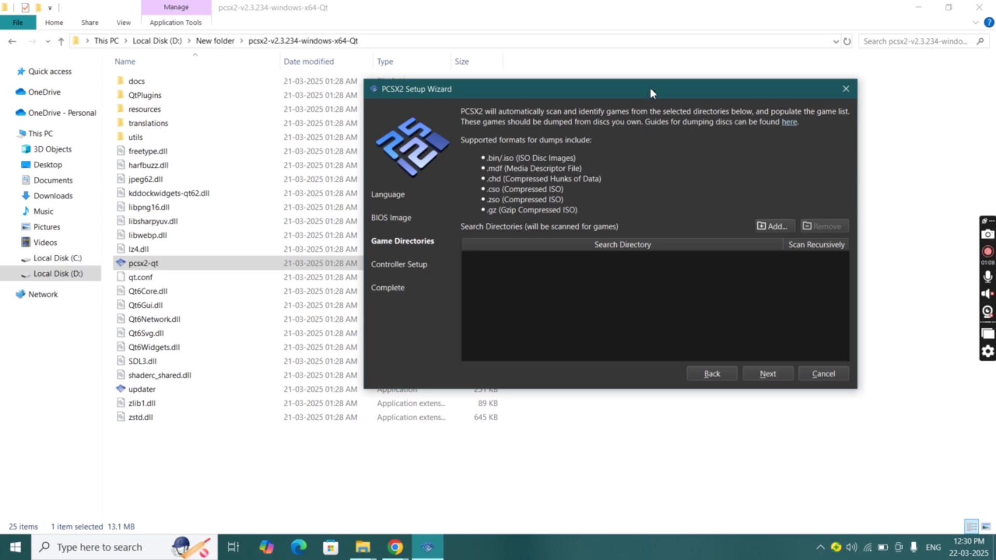
Switch to Chrome and look through the Playstation 2 ROM catalogue on emulatorgames.net
{"action": "left_click_drag", "start_coordinate": [650, 88], "coordinate": [728, 113]}
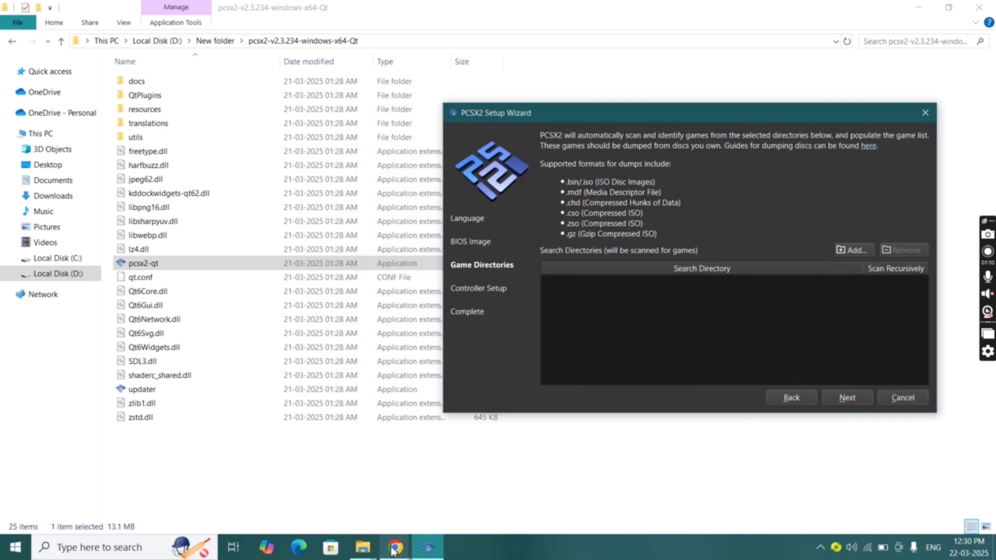
{"action": "mouse_move", "coordinate": [396, 547]}
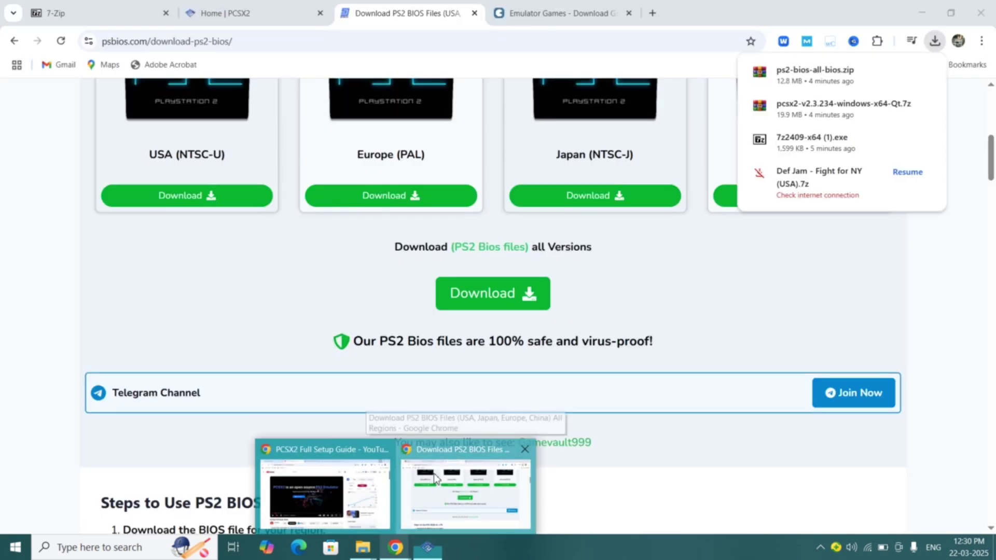
{"action": "left_click", "coordinate": [434, 478]}
{"action": "left_click", "coordinate": [524, 17]}
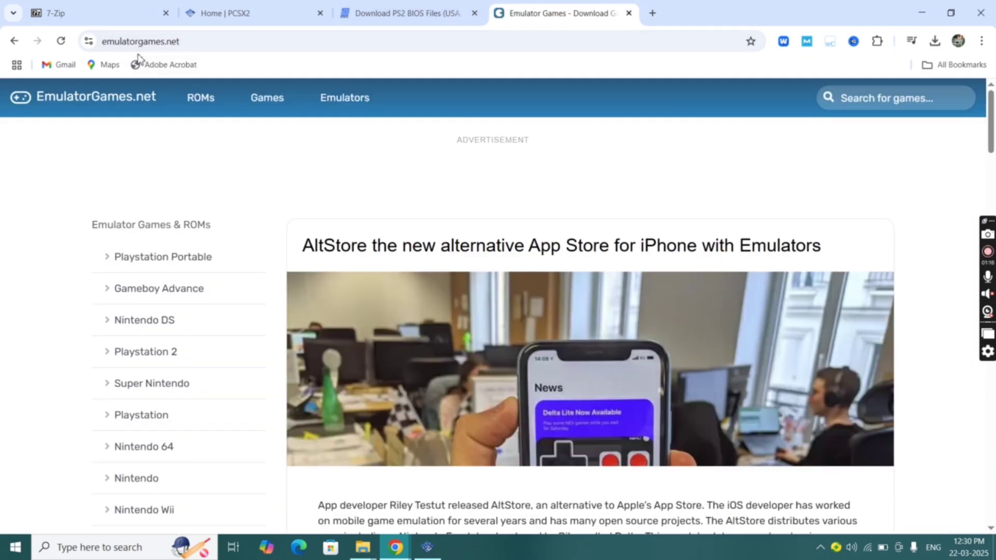
{"action": "left_click", "coordinate": [137, 351]}
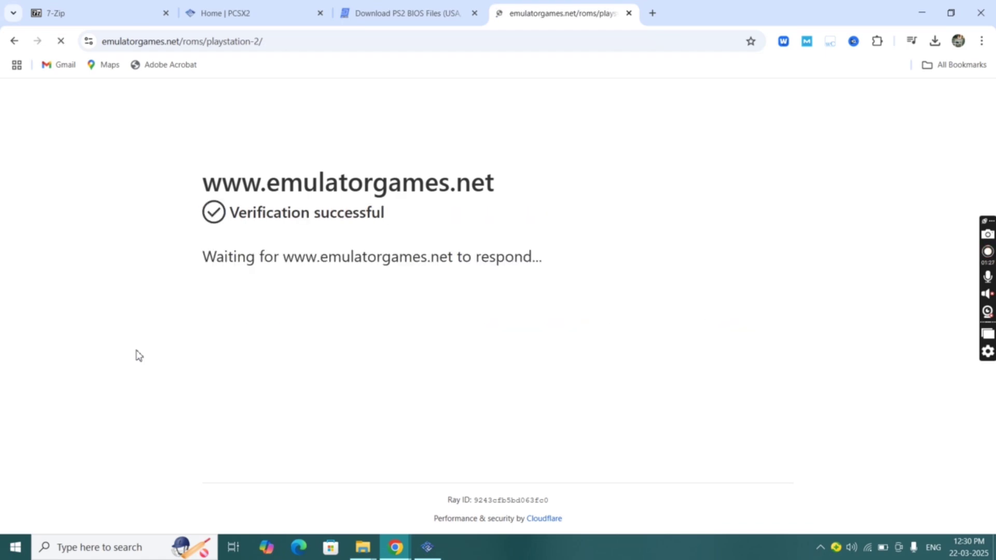
{"action": "scroll", "coordinate": [179, 332], "scroll_direction": "down", "scroll_amount": 3}
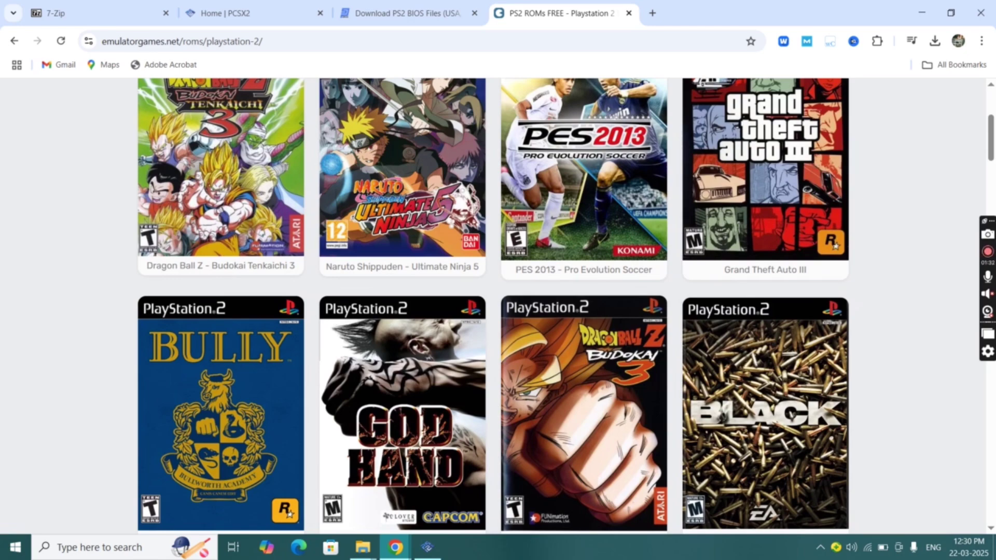
{"action": "left_click", "coordinate": [921, 7]}
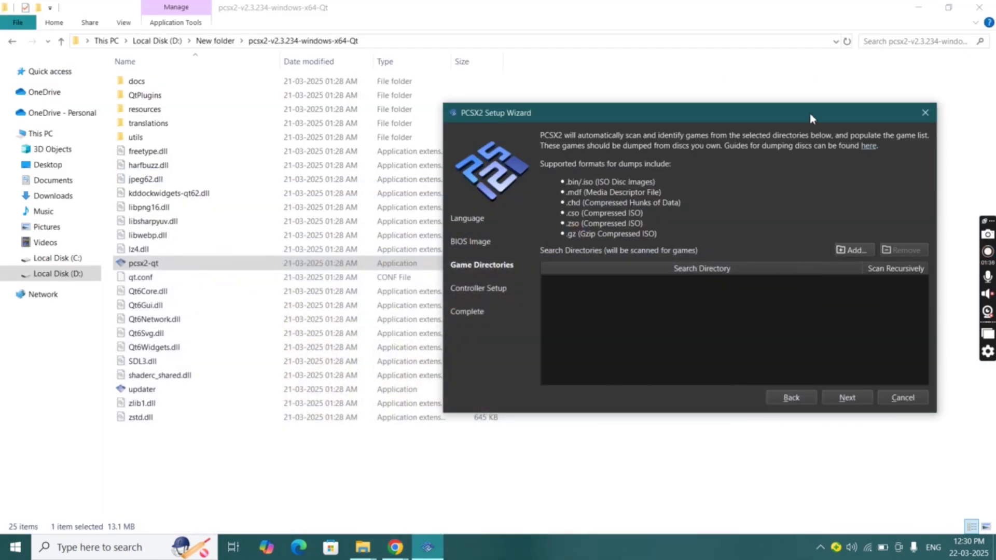
Add D:\New folder\Pcsx2 games\Tekken 4 (USA) as a game search directory with recursive scanning
{"action": "left_click_drag", "start_coordinate": [811, 118], "coordinate": [712, 113]}
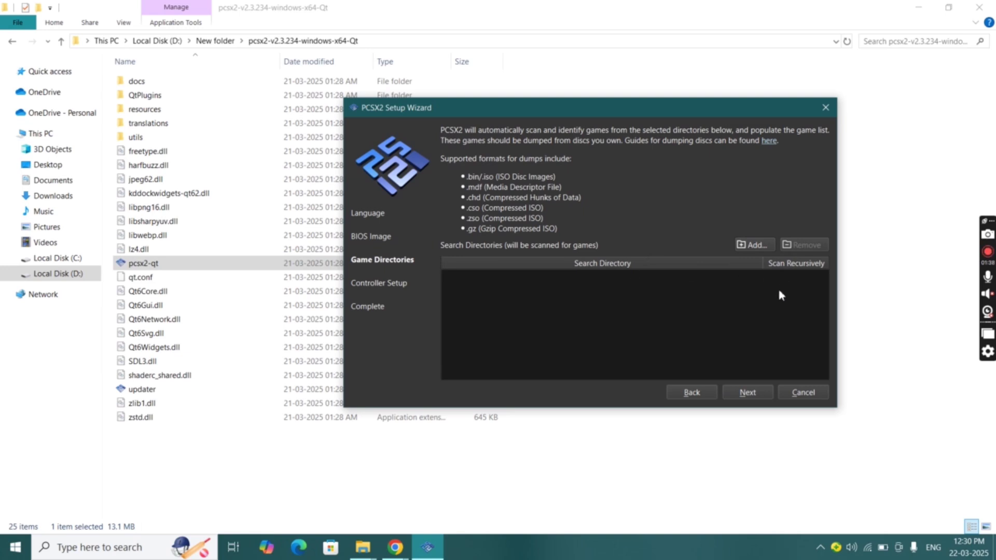
{"action": "left_click", "coordinate": [751, 243]}
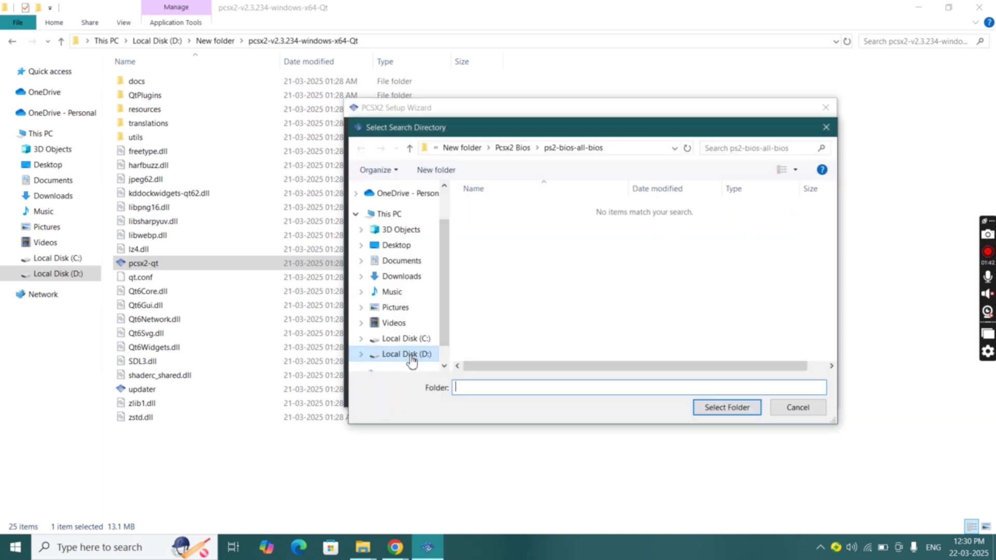
{"action": "left_click", "coordinate": [406, 354]}
{"action": "double_click", "coordinate": [724, 223]}
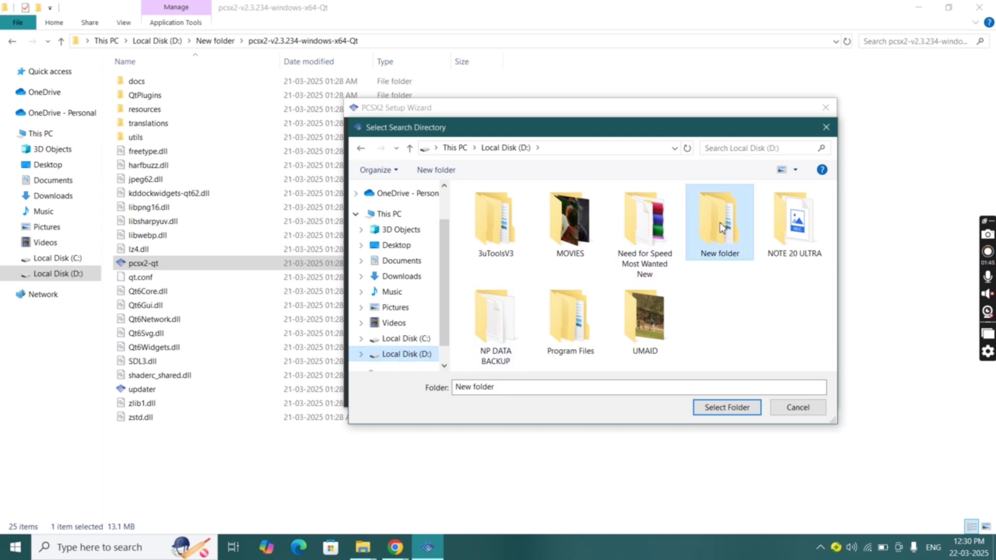
{"action": "double_click", "coordinate": [569, 228]}
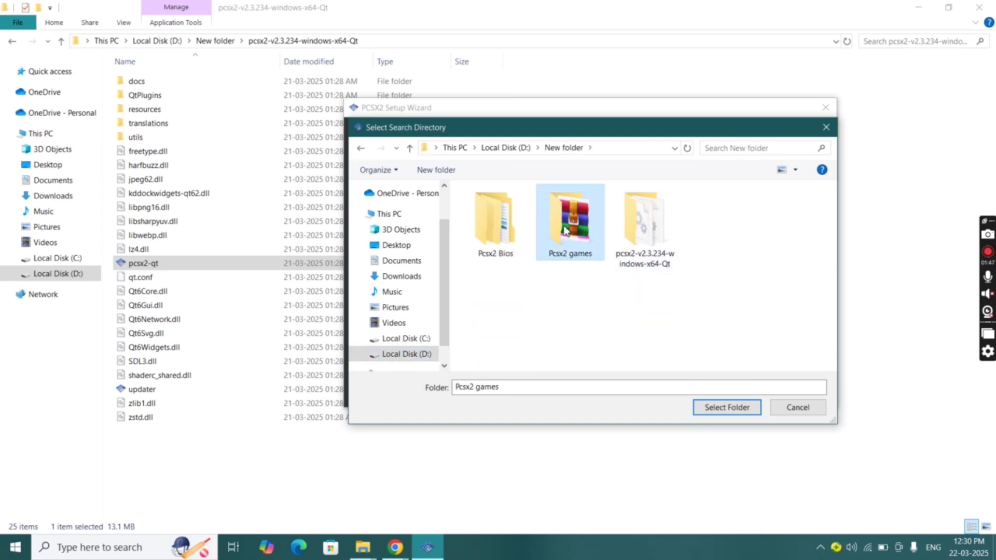
{"action": "double_click", "coordinate": [564, 213]}
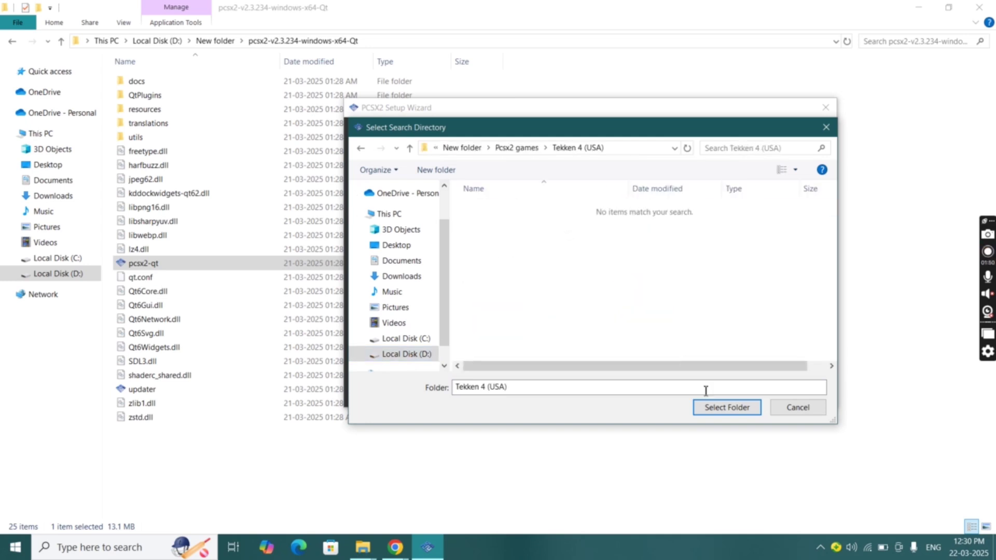
{"action": "left_click", "coordinate": [714, 409]}
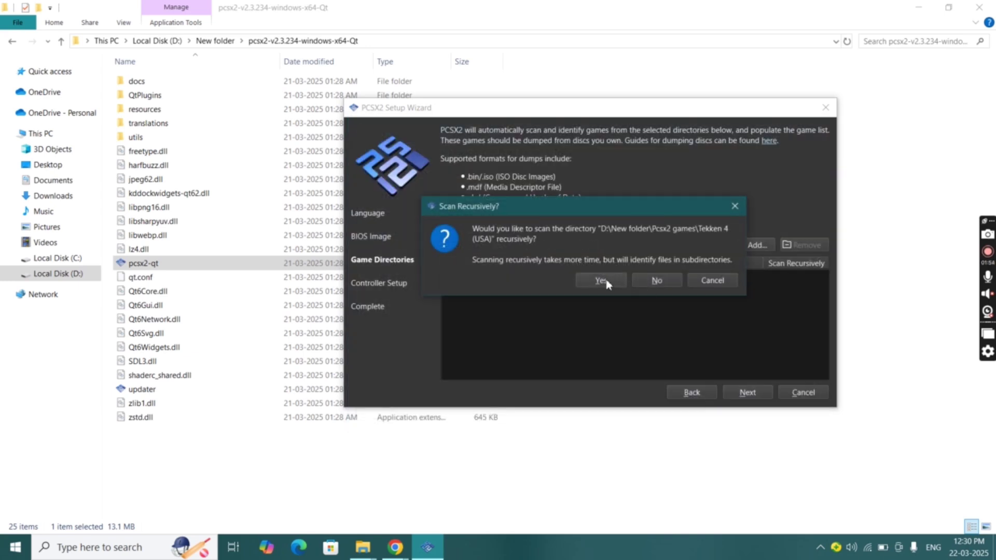
{"action": "left_click", "coordinate": [601, 280]}
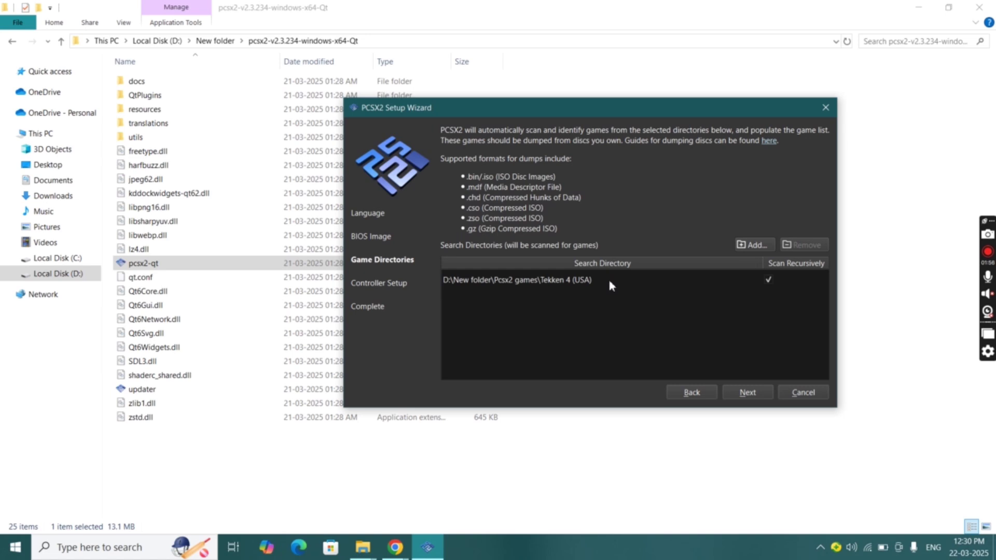
Keep the default DualShock 2 keyboard mapping on Controller Port 1 and finish the setup wizard
{"action": "left_click", "coordinate": [757, 397]}
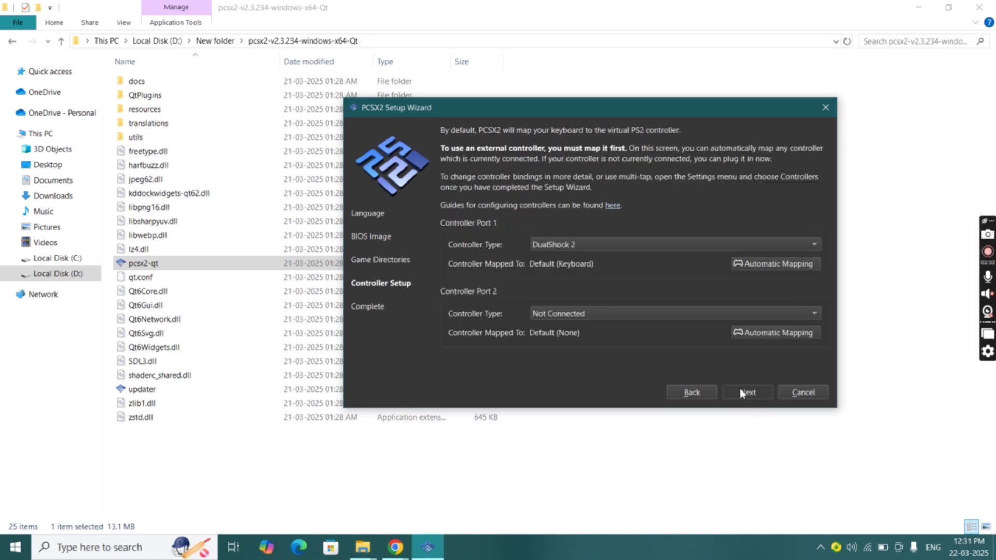
{"action": "left_click", "coordinate": [743, 393]}
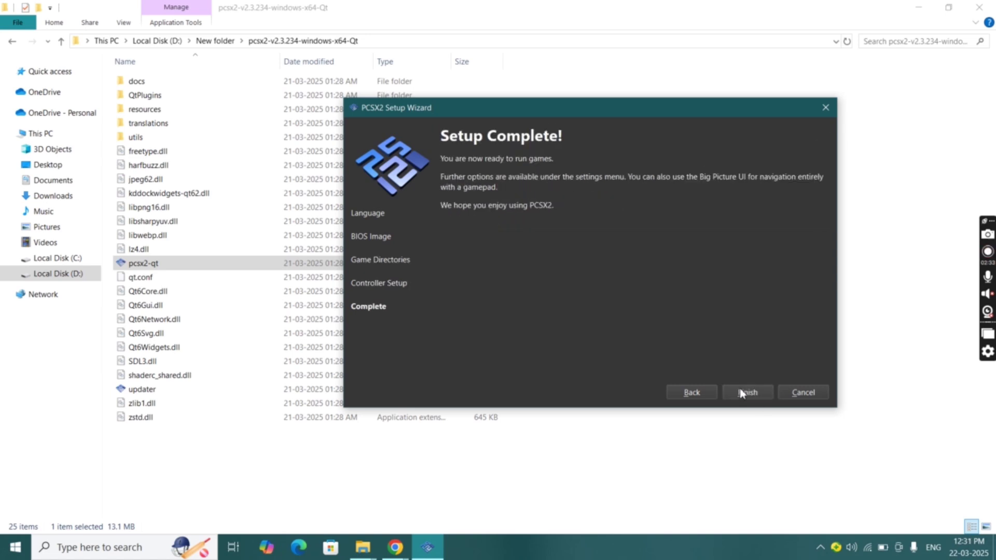
{"action": "left_click", "coordinate": [747, 392]}
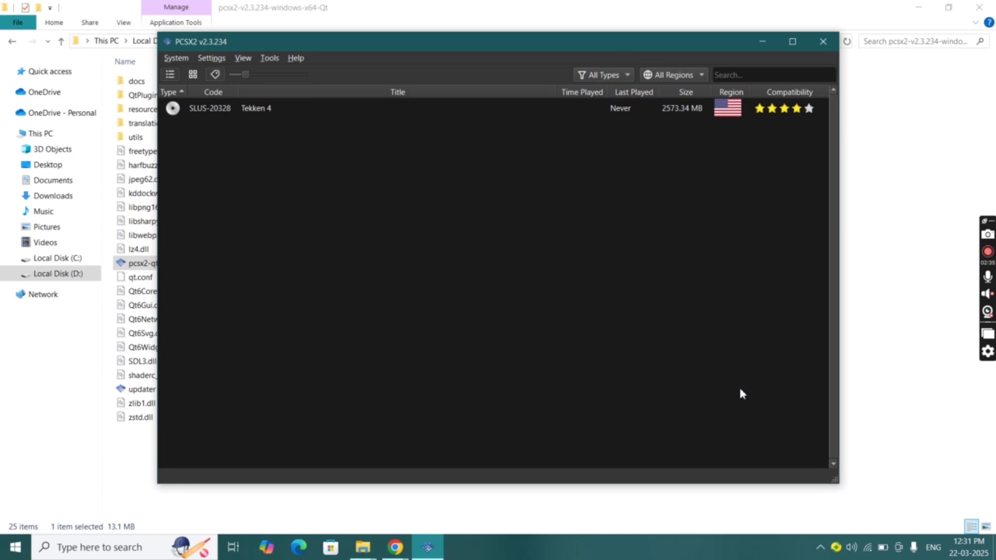
Maximize the PCSX2 window and display the game list as a cover grid
{"action": "double_click", "coordinate": [609, 44]}
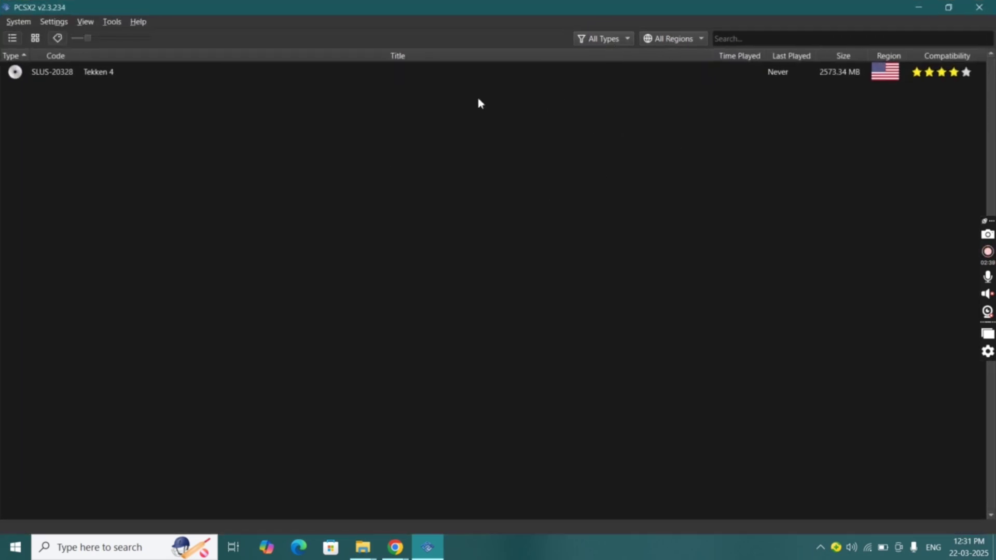
{"action": "left_click", "coordinate": [35, 38]}
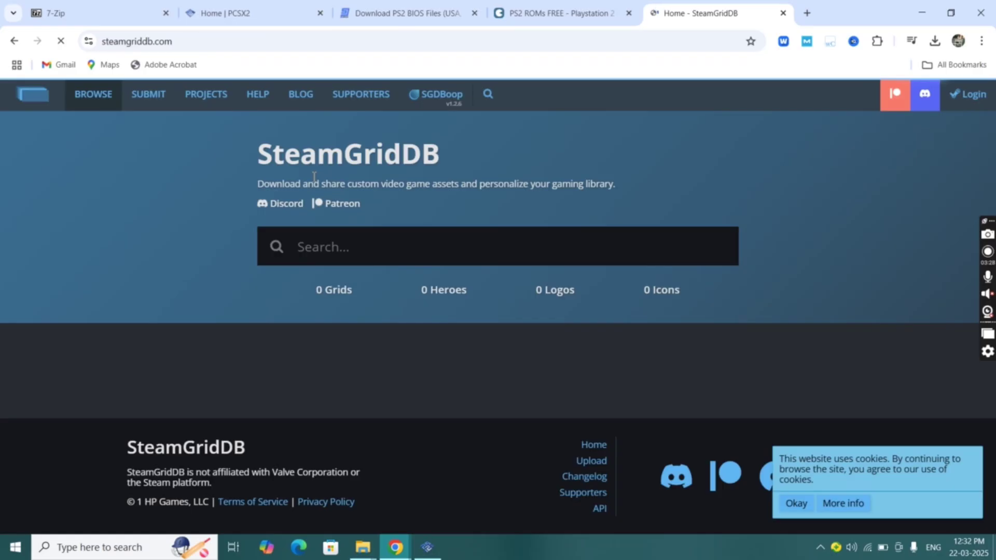
Search SteamGridDB in Chrome for "takken 4" and open the red 600×900 PlayStation 2 cover with the black header
{"action": "left_click", "coordinate": [334, 246]}
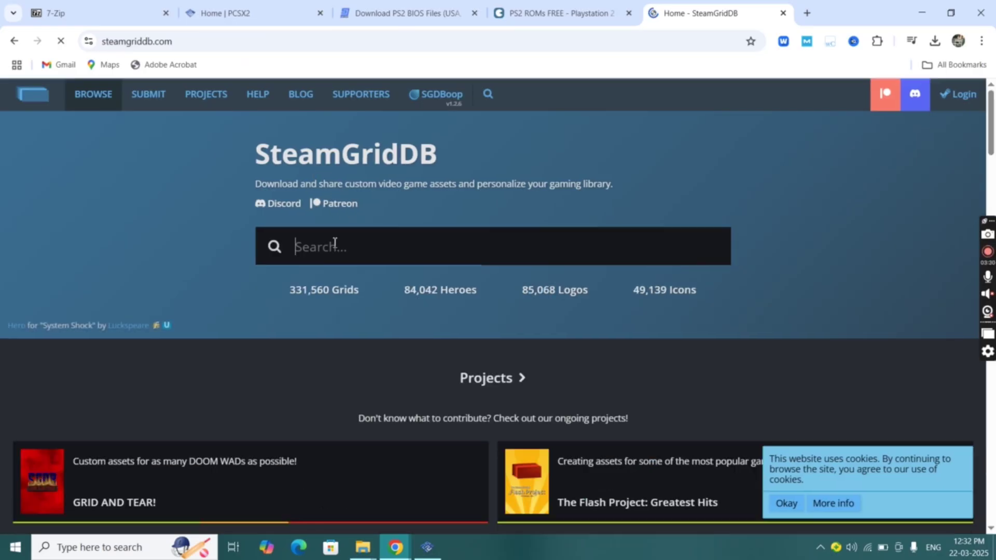
{"action": "type", "text": "takken 4"}
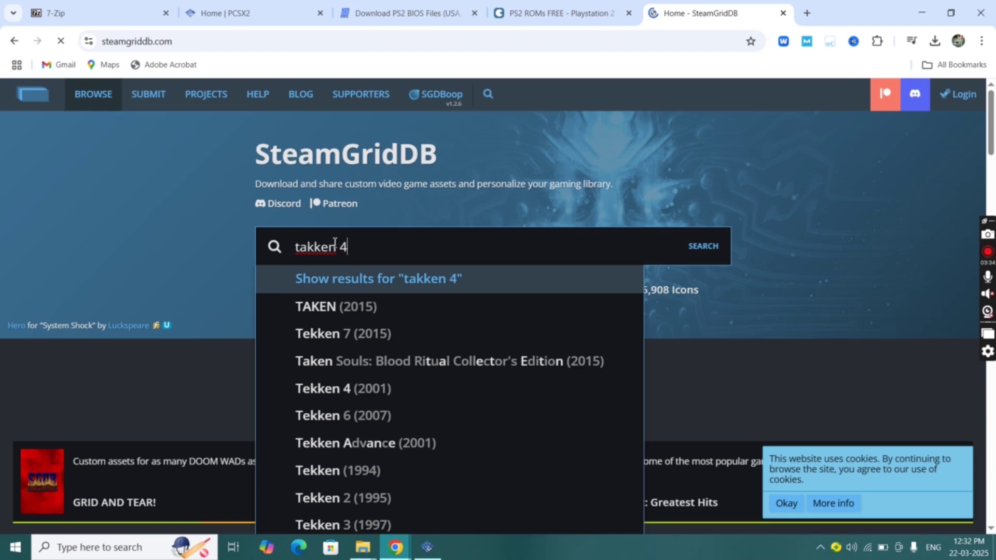
{"action": "key", "text": "Return"}
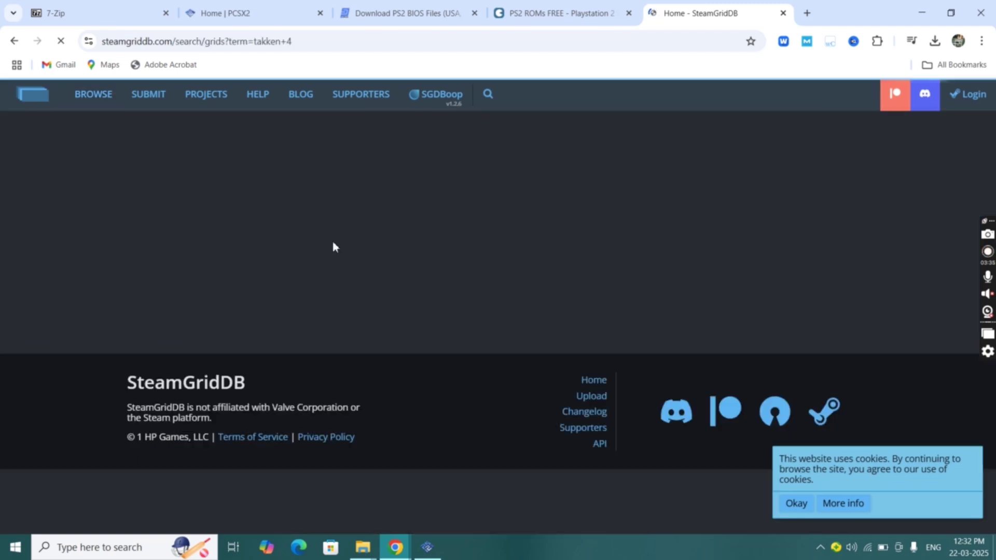
{"action": "scroll", "coordinate": [333, 245], "scroll_direction": "down", "scroll_amount": 2}
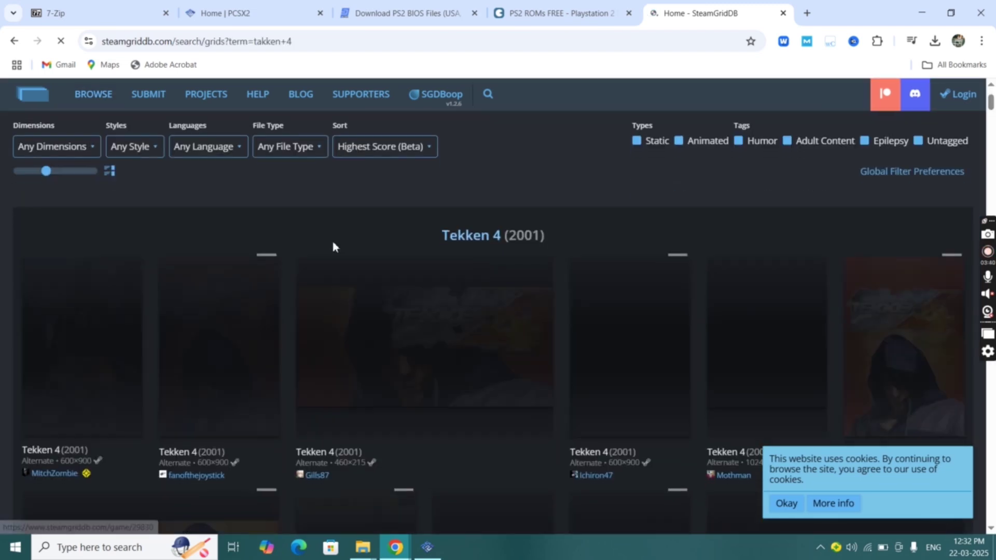
{"action": "scroll", "coordinate": [333, 246], "scroll_direction": "down", "scroll_amount": 4}
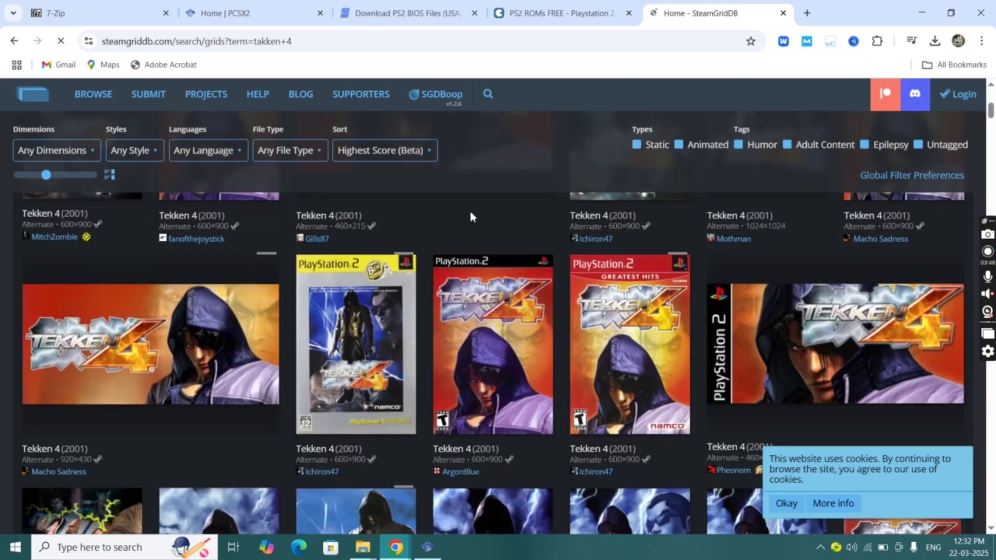
{"action": "scroll", "coordinate": [469, 216], "scroll_direction": "down", "scroll_amount": 1}
{"action": "left_click", "coordinate": [494, 302]}
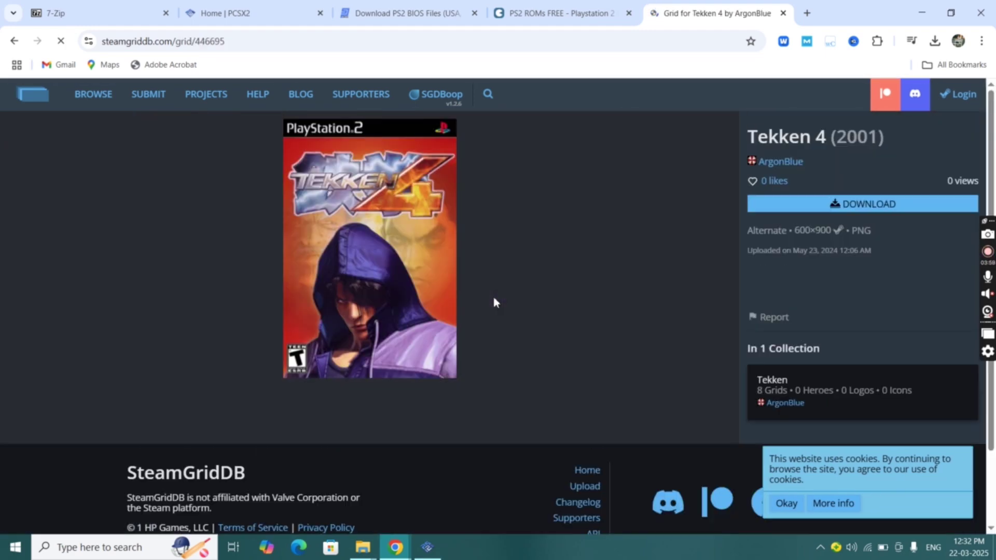
Open the Tekken 4 cover at full size and save it as a PNG image in Downloads under its default name
{"action": "left_click", "coordinate": [832, 205]}
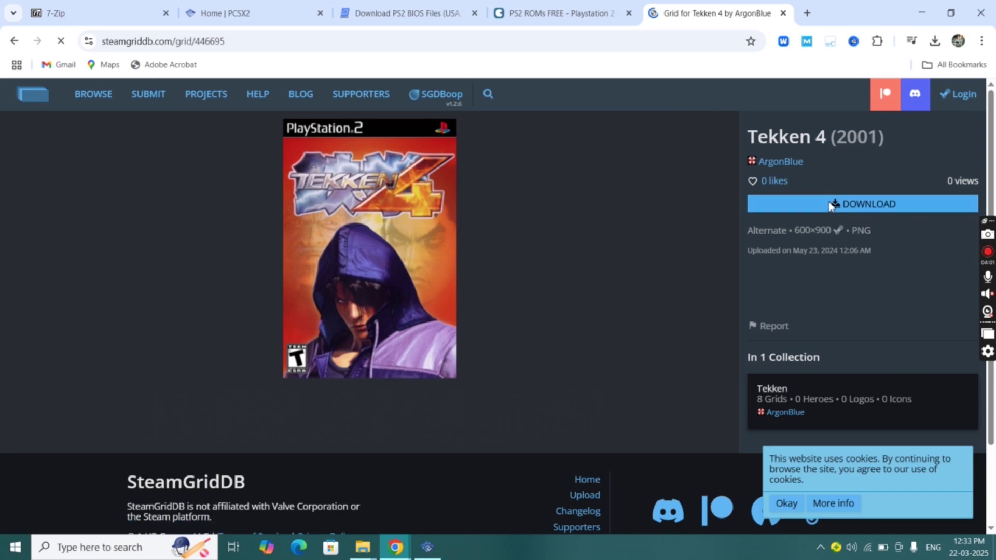
{"action": "left_click", "coordinate": [839, 206]}
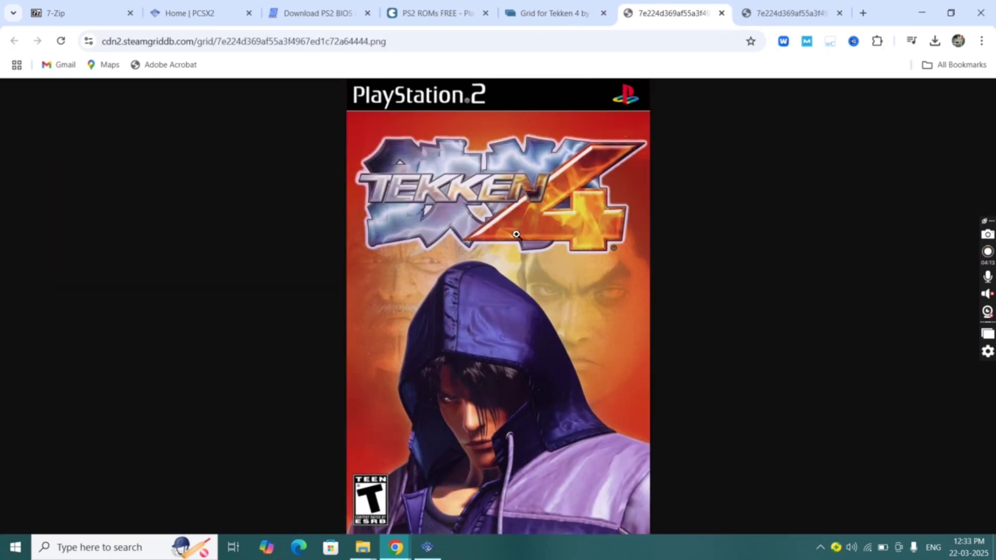
{"action": "right_click", "coordinate": [484, 266]}
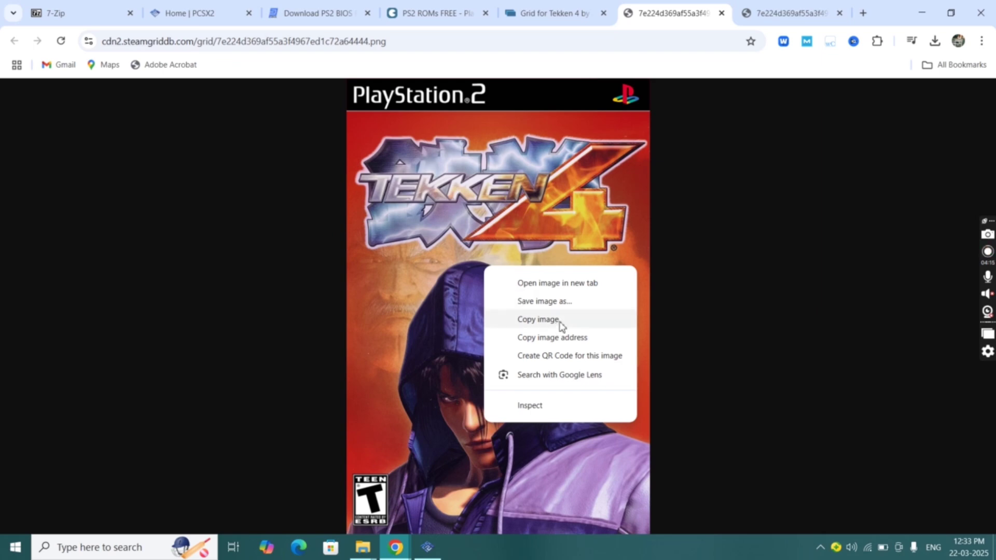
{"action": "left_click", "coordinate": [550, 306]}
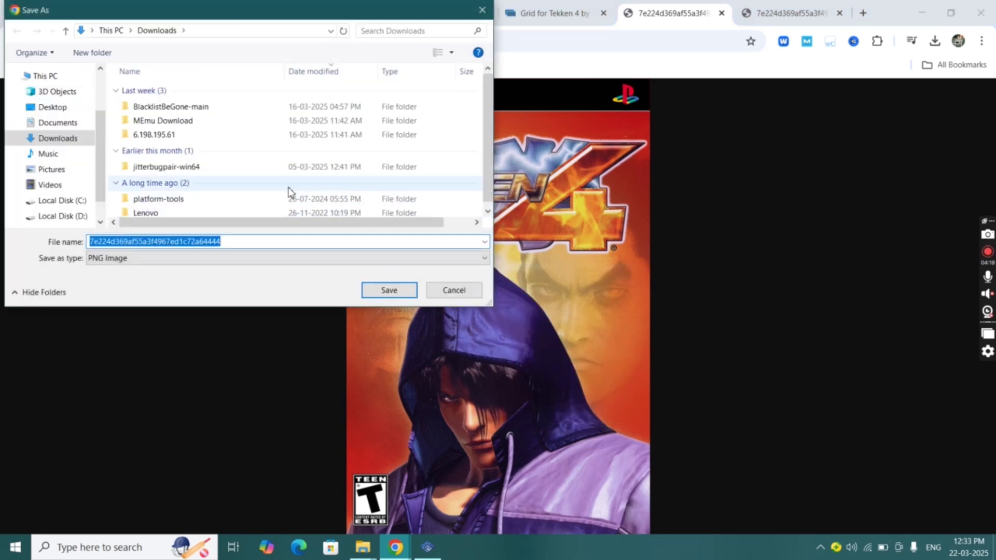
{"action": "left_click", "coordinate": [393, 291]}
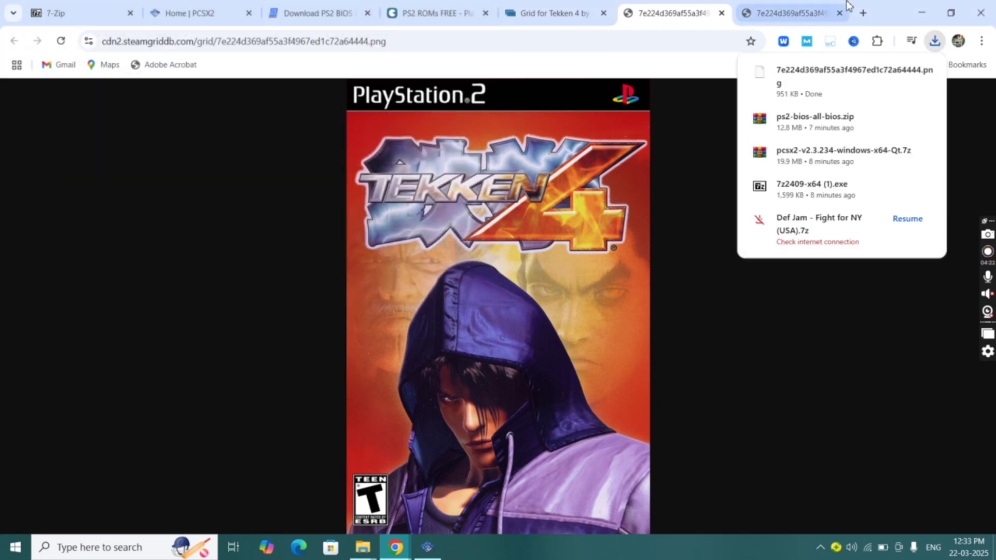
Switch back to PCSX2 and set 7e224d369af55a3f4967ed1c72a64444 from Downloads as the cover image for Tekken 4
{"action": "left_click", "coordinate": [921, 12]}
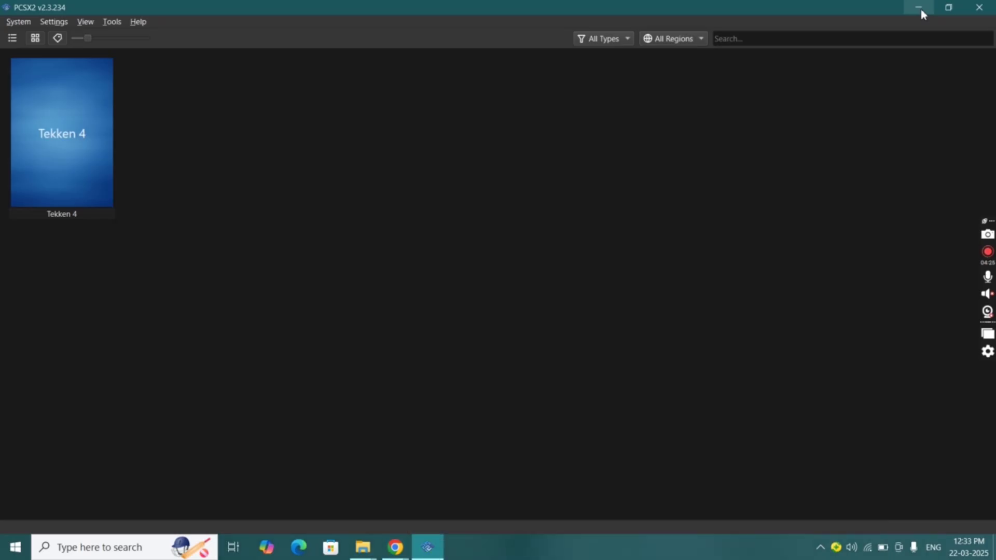
{"action": "right_click", "coordinate": [66, 123]}
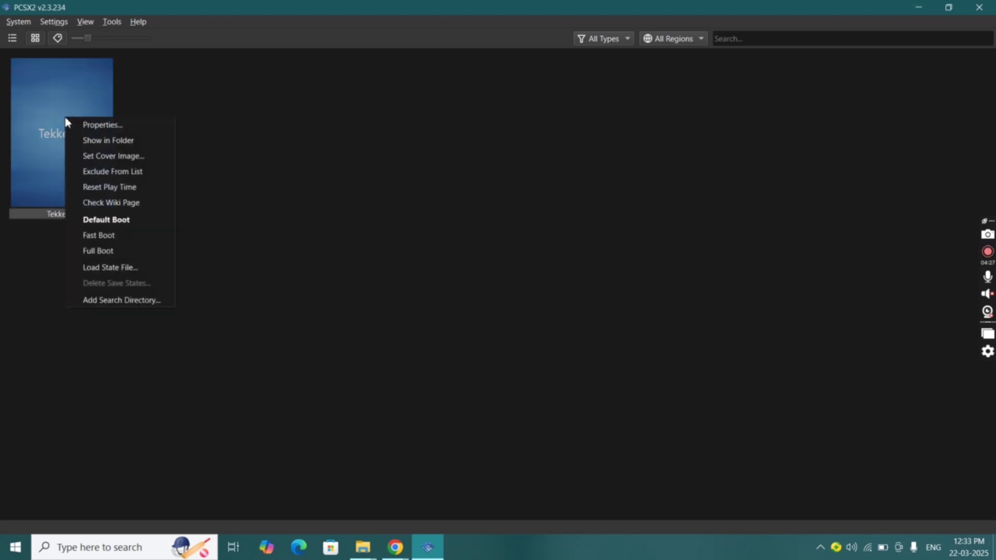
{"action": "left_click", "coordinate": [128, 158]}
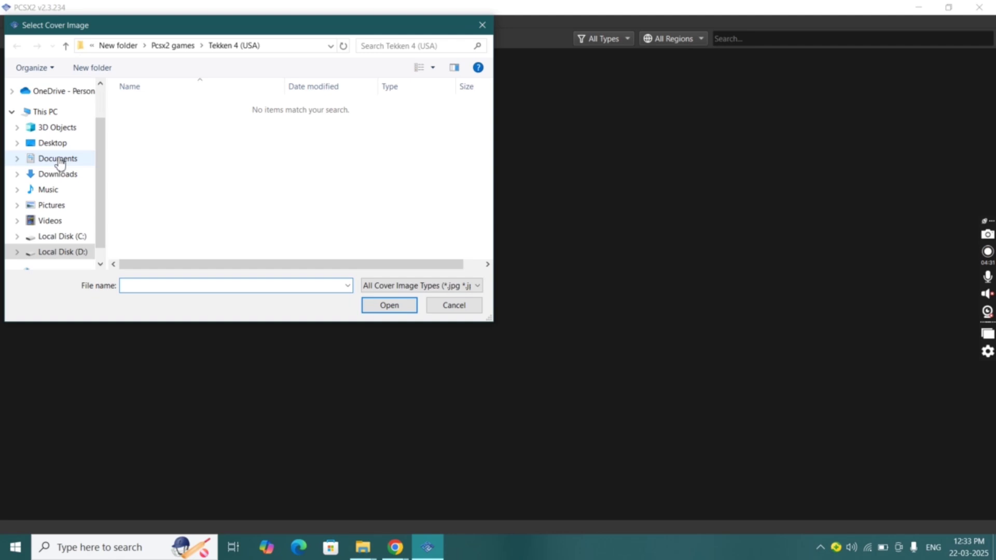
{"action": "left_click", "coordinate": [58, 174]}
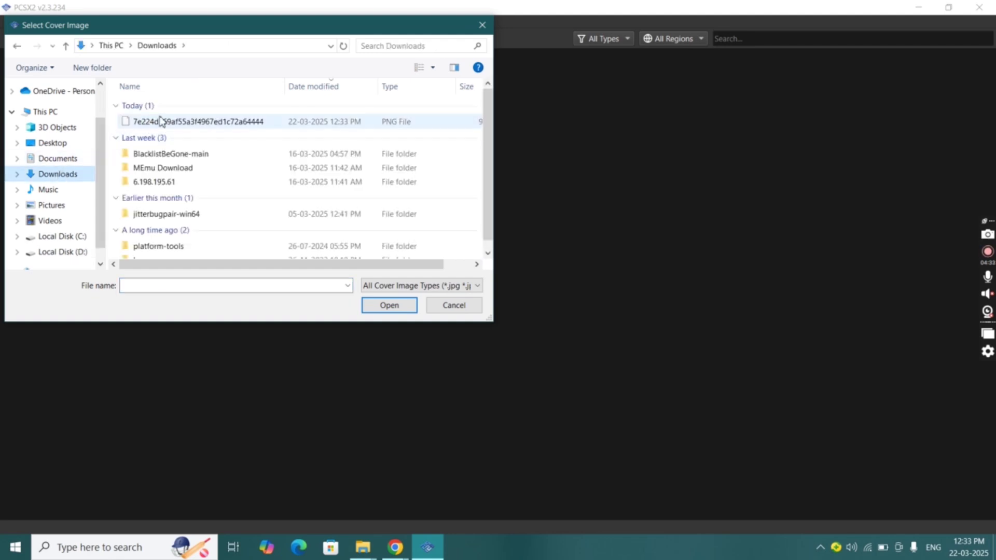
{"action": "double_click", "coordinate": [160, 121]}
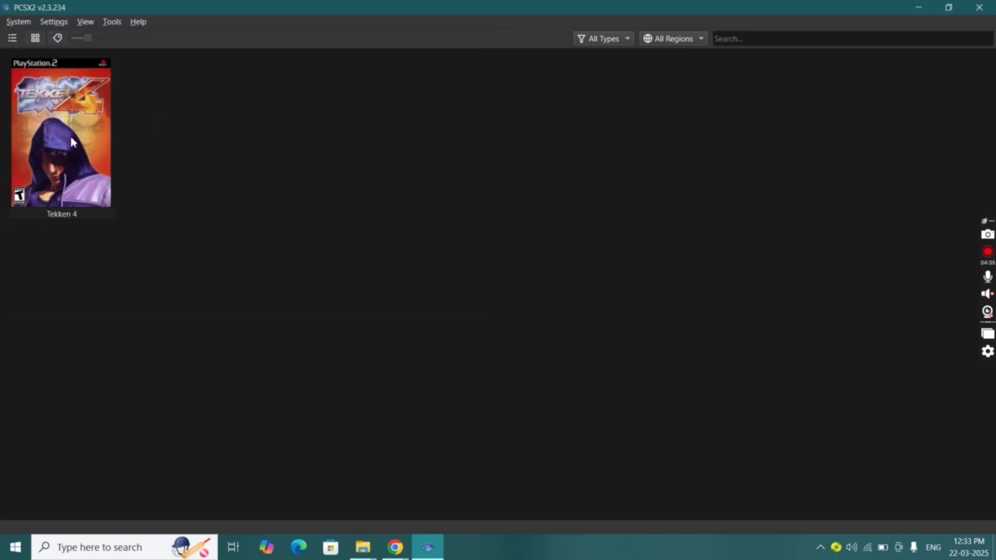